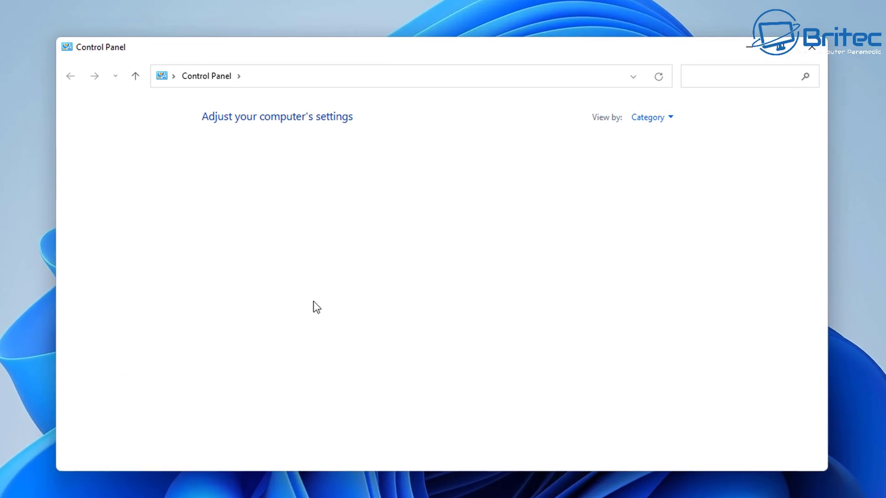
- Check the Visual C++ entries in Programs and Features, then close the list
{"action": "left_click", "coordinate": [275, 306]}
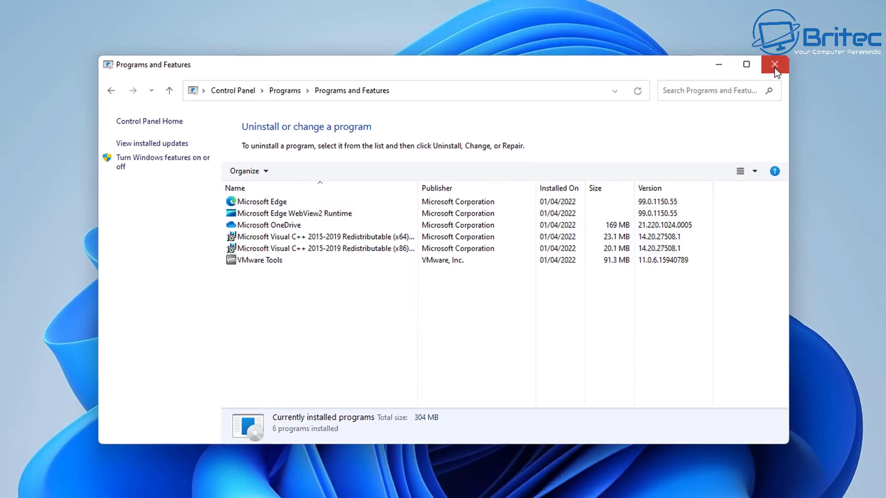
{"action": "left_click", "coordinate": [812, 50]}
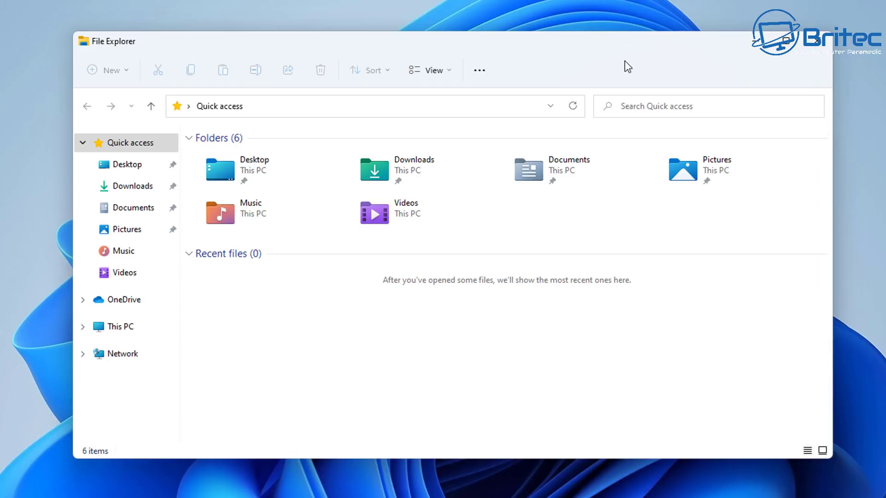
- Install VC_redist.x64 from Downloads to get the 2015-2022 x64 redistributable 14.31.31103
{"action": "left_click", "coordinate": [123, 185]}
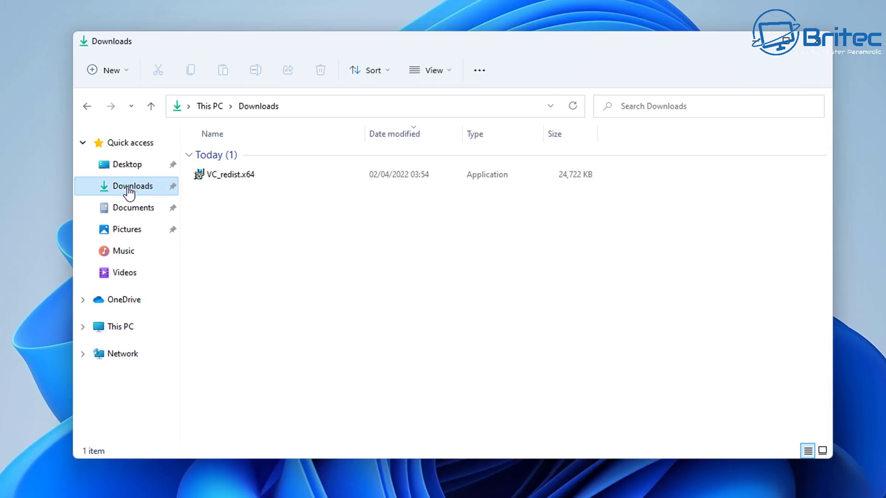
{"action": "double_click", "coordinate": [235, 174]}
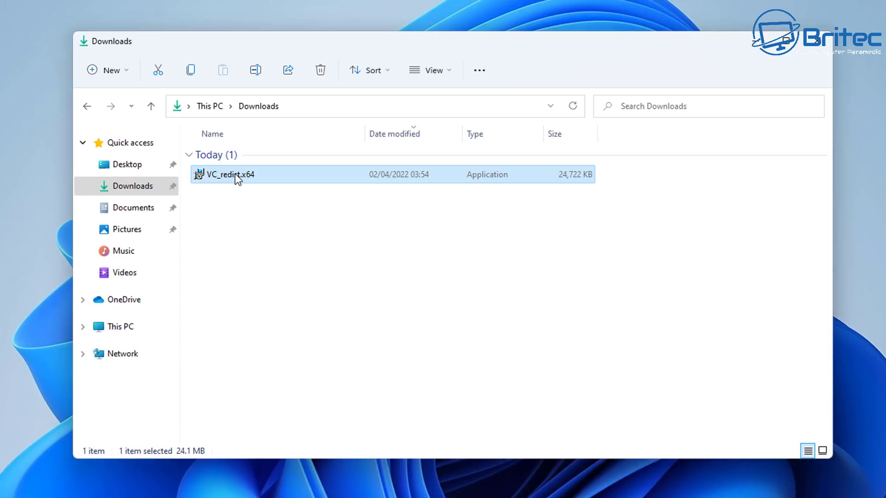
{"action": "left_click", "coordinate": [823, 45]}
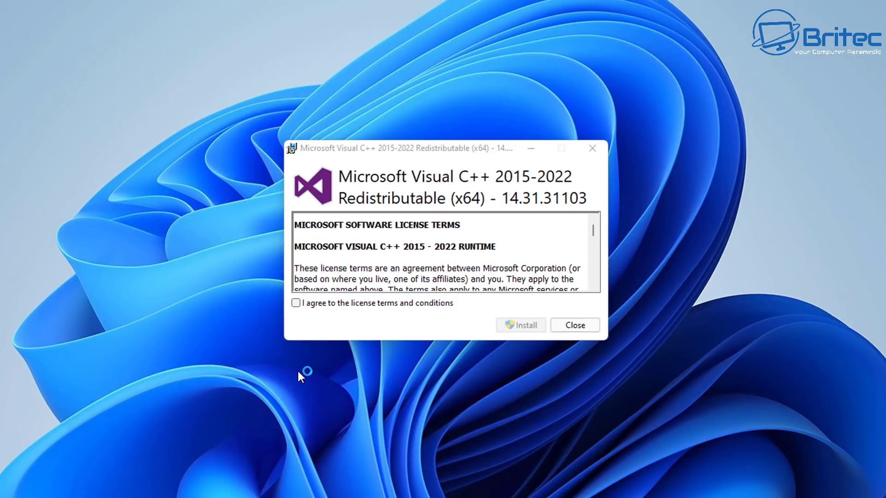
{"action": "left_click", "coordinate": [295, 303]}
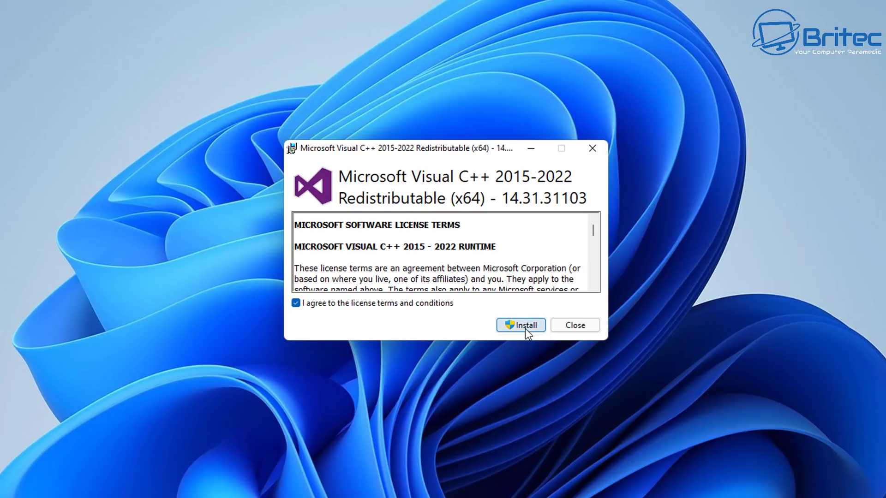
{"action": "left_click", "coordinate": [525, 328]}
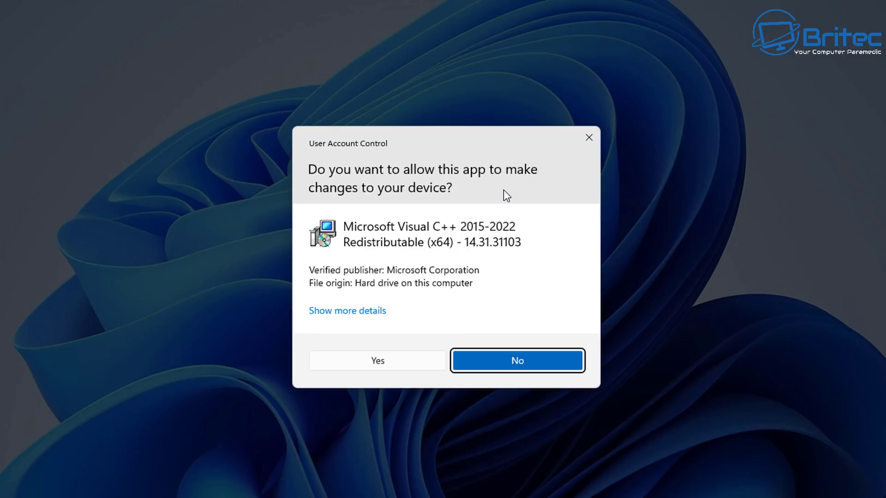
{"action": "left_click", "coordinate": [389, 363]}
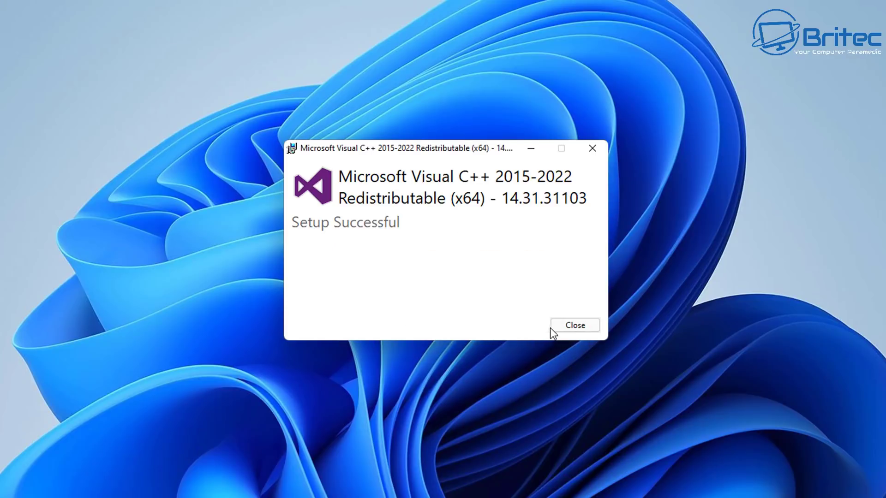
{"action": "left_click", "coordinate": [575, 325]}
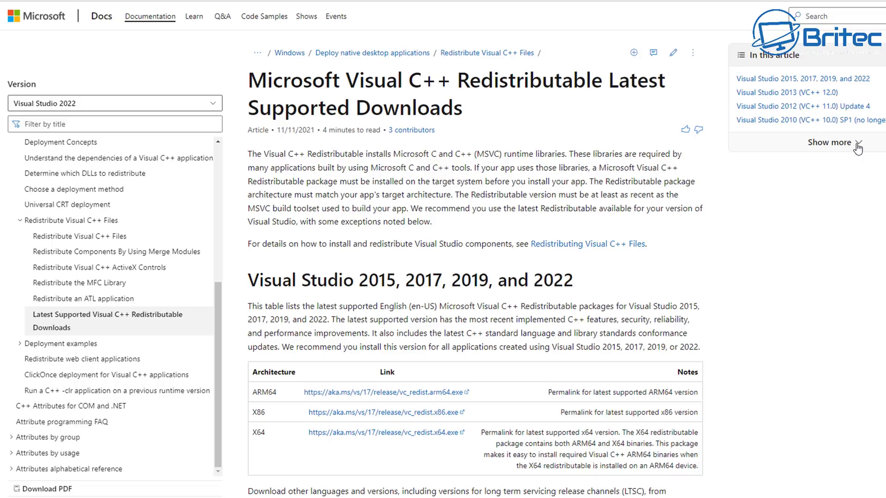
- Jump to the Visual Studio 2012 Update 4 section with its X86 and X64 11.0.61030.0 downloads
{"action": "left_click", "coordinate": [857, 146]}
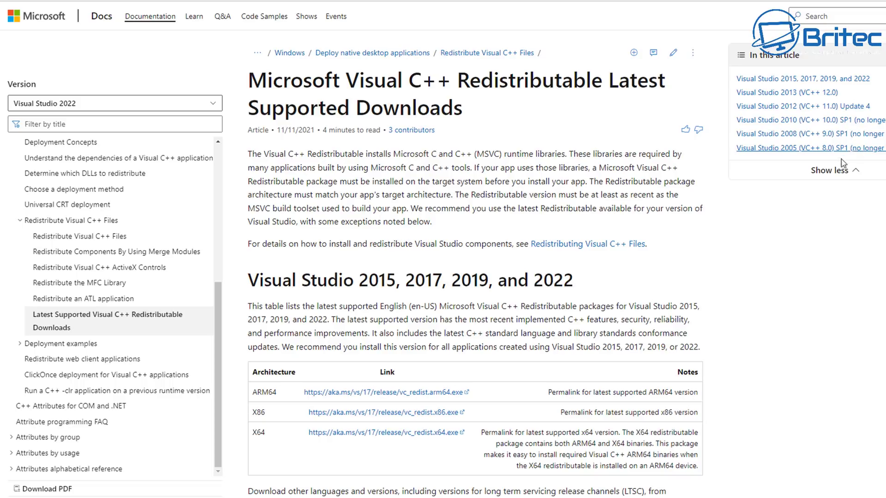
{"action": "left_click", "coordinate": [796, 107]}
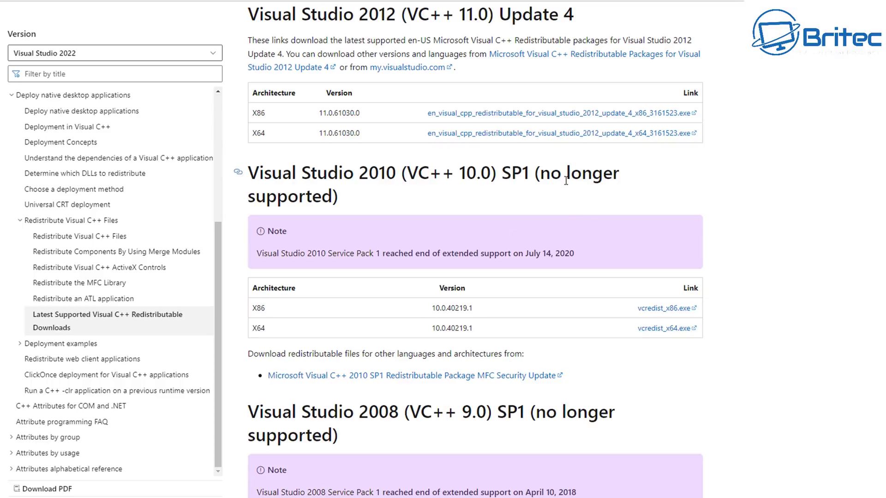
{"action": "scroll", "coordinate": [442, 107], "scroll_direction": "down", "scroll_amount": 5}
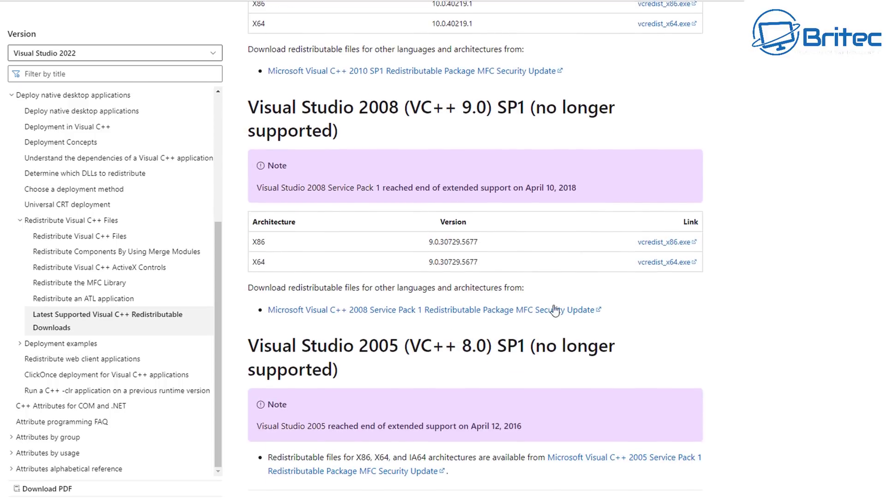
{"action": "scroll", "coordinate": [497, 309], "scroll_direction": "down", "scroll_amount": 3}
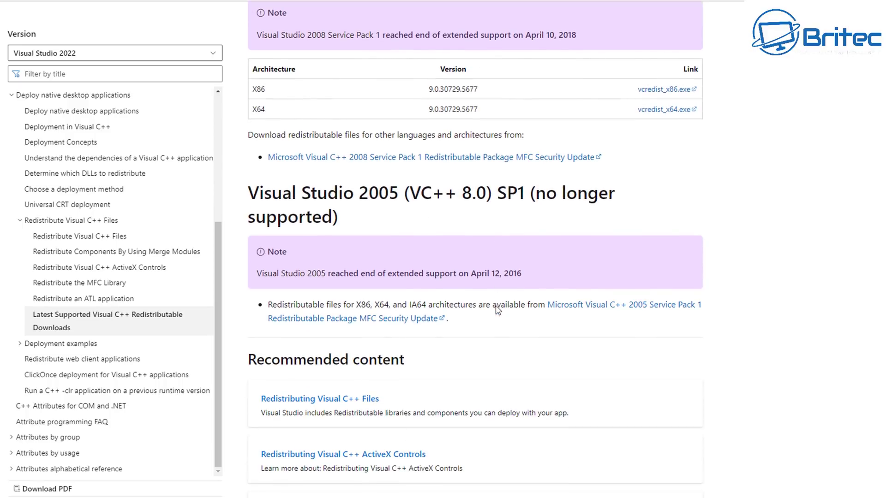
{"action": "scroll", "coordinate": [490, 222], "scroll_direction": "down", "scroll_amount": 6}
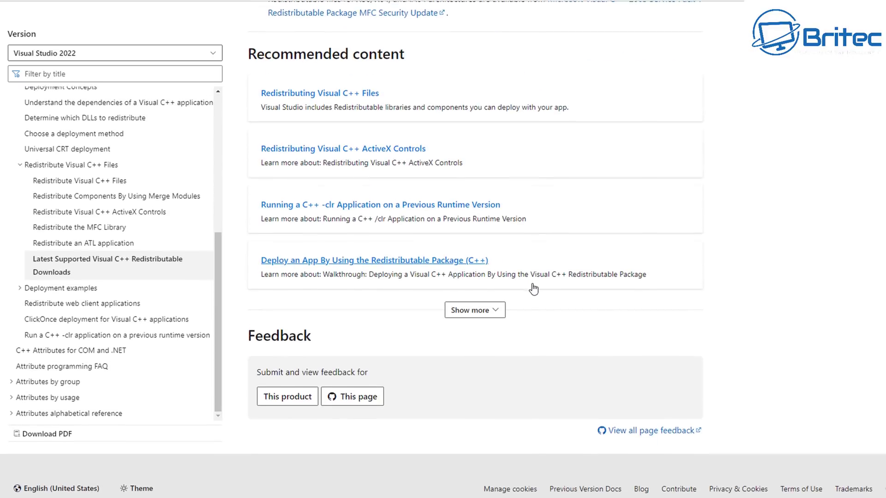
{"action": "scroll", "coordinate": [509, 293], "scroll_direction": "up", "scroll_amount": 5}
{"action": "scroll", "coordinate": [509, 296], "scroll_direction": "up", "scroll_amount": 1}
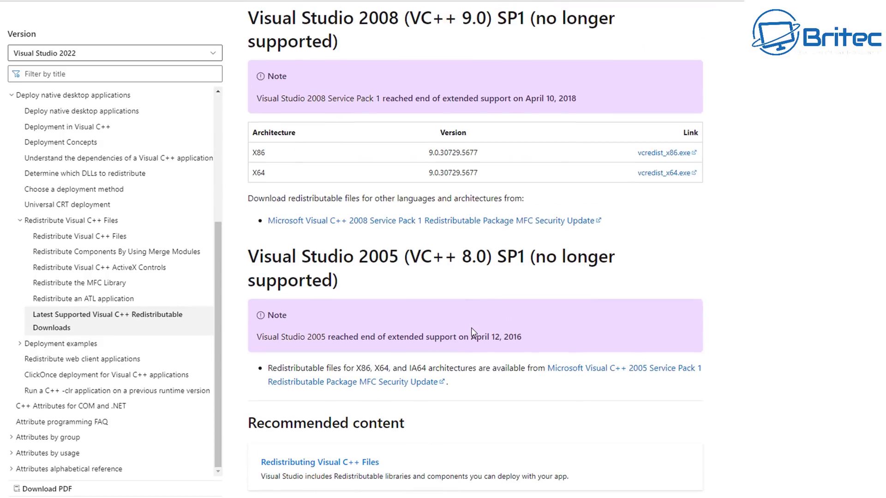
{"action": "scroll", "coordinate": [471, 328], "scroll_direction": "up", "scroll_amount": 6}
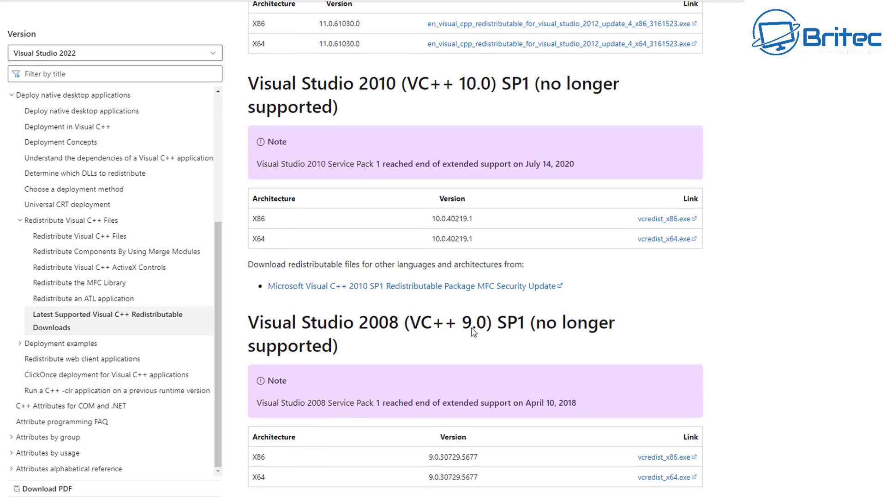
{"action": "scroll", "coordinate": [475, 249], "scroll_direction": "up", "scroll_amount": 5}
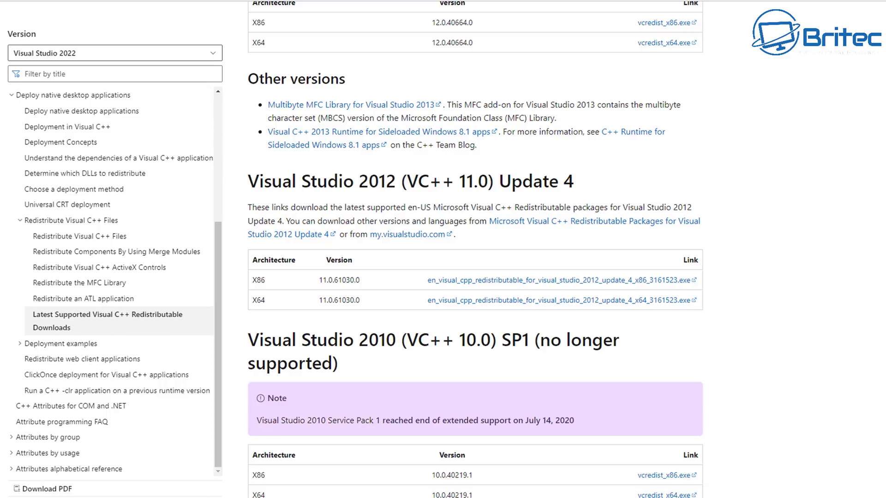
- Run vcredist_x64 (1) from Downloads, installing the Visual C++ 2012 x64 redistributable 11.0.61030
{"action": "key", "text": "super+e"}
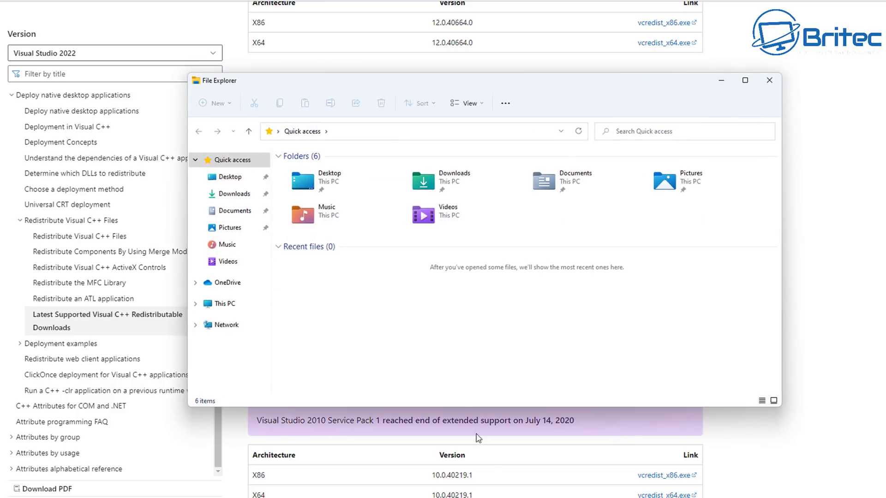
{"action": "left_click", "coordinate": [249, 194]}
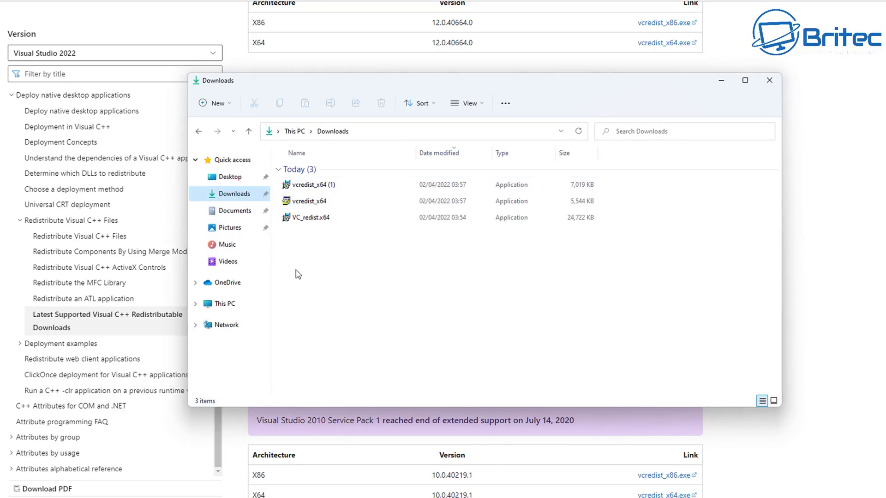
{"action": "double_click", "coordinate": [308, 185]}
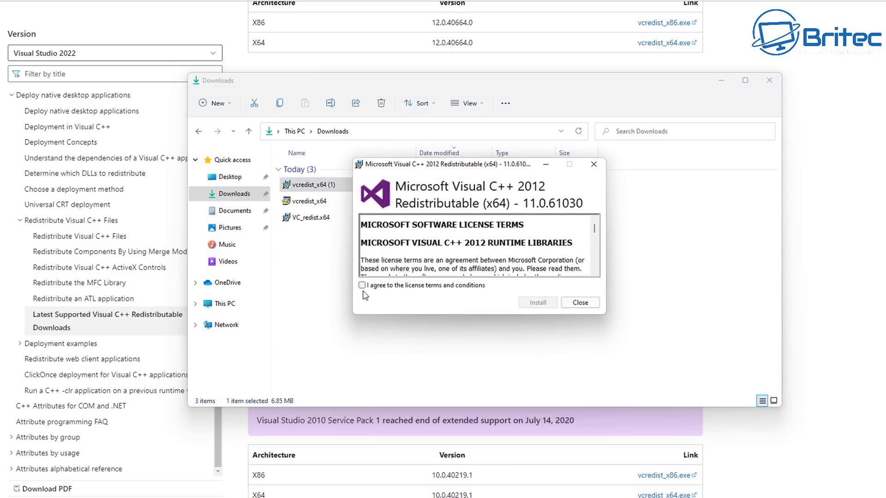
{"action": "left_click", "coordinate": [362, 285]}
{"action": "left_click", "coordinate": [538, 302]}
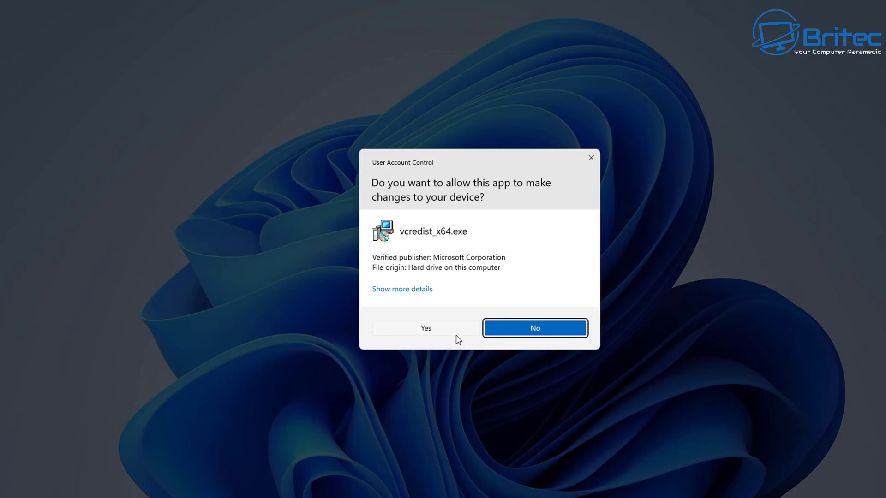
{"action": "left_click", "coordinate": [438, 331]}
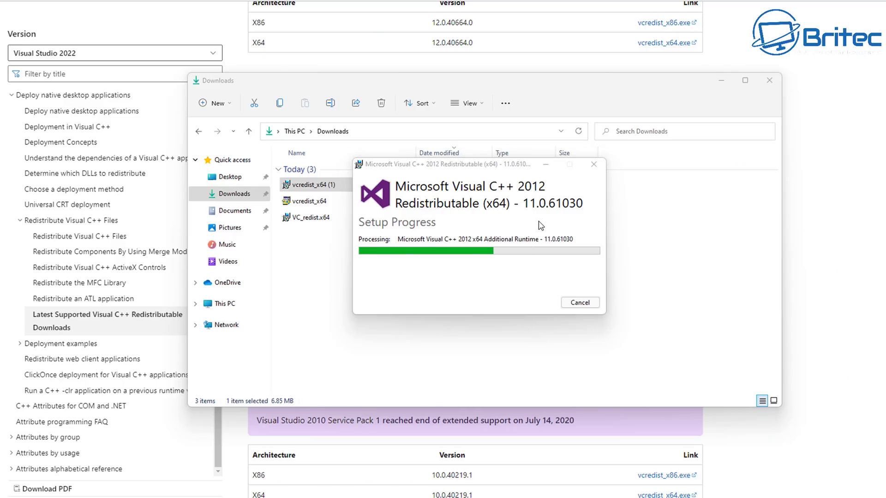
{"action": "left_click", "coordinate": [579, 305]}
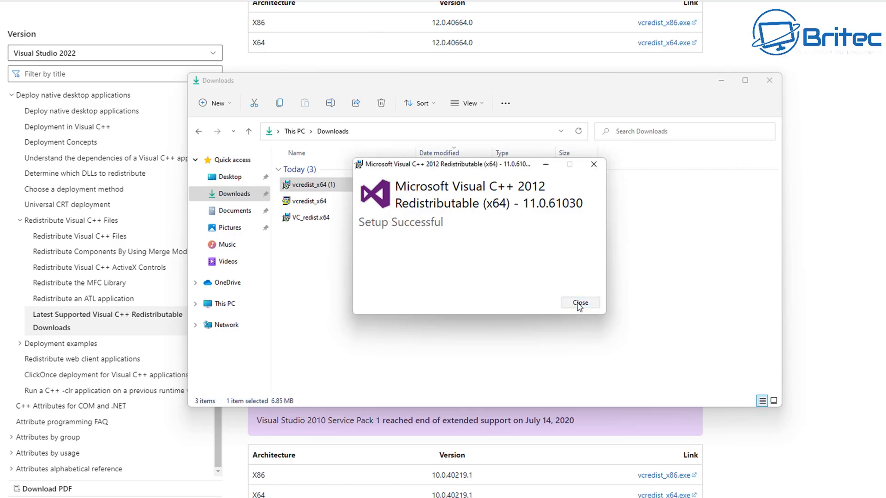
{"action": "left_click", "coordinate": [579, 305]}
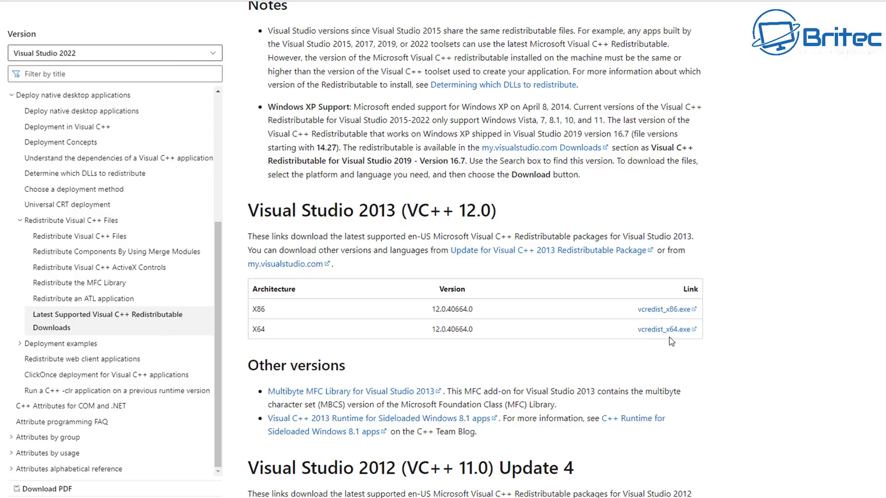
- Run vcredist_x64 (2) to install the Visual C++ 2013 x64 redistributable 12.0.40664
{"action": "key", "text": "super+e"}
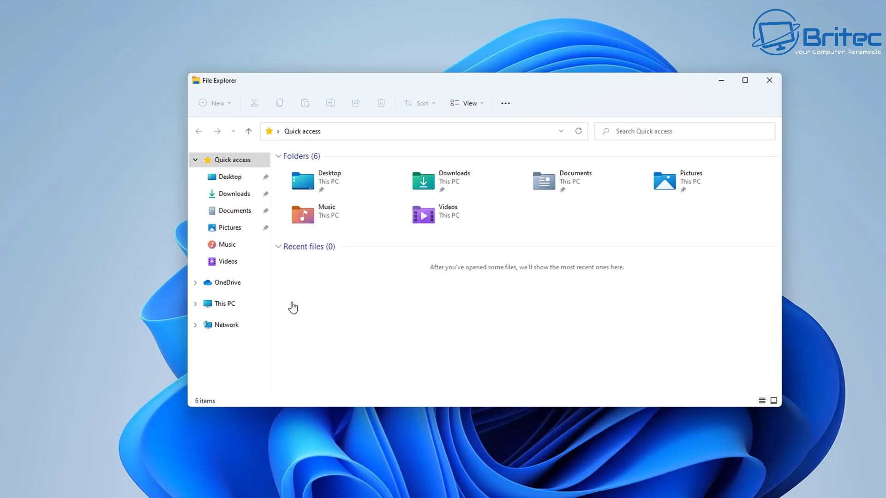
{"action": "left_click", "coordinate": [456, 185]}
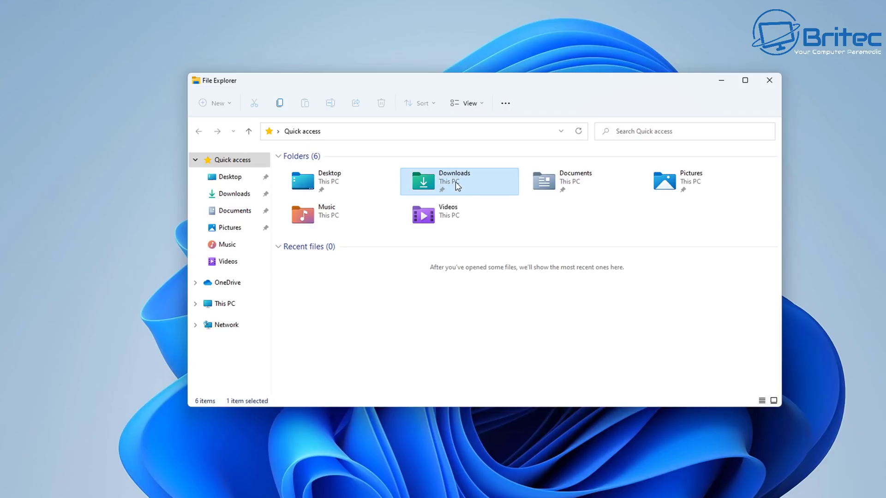
{"action": "double_click", "coordinate": [457, 186]}
{"action": "left_click", "coordinate": [323, 186]}
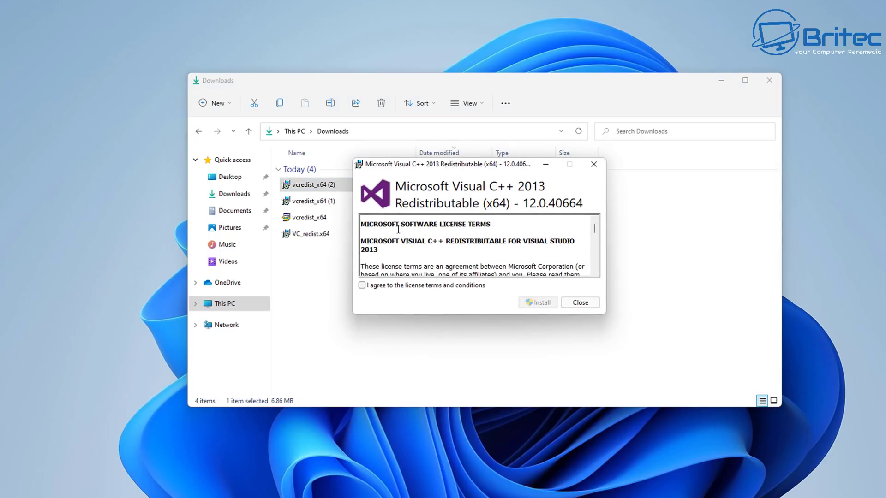
{"action": "left_click", "coordinate": [362, 285]}
{"action": "left_click", "coordinate": [539, 303]}
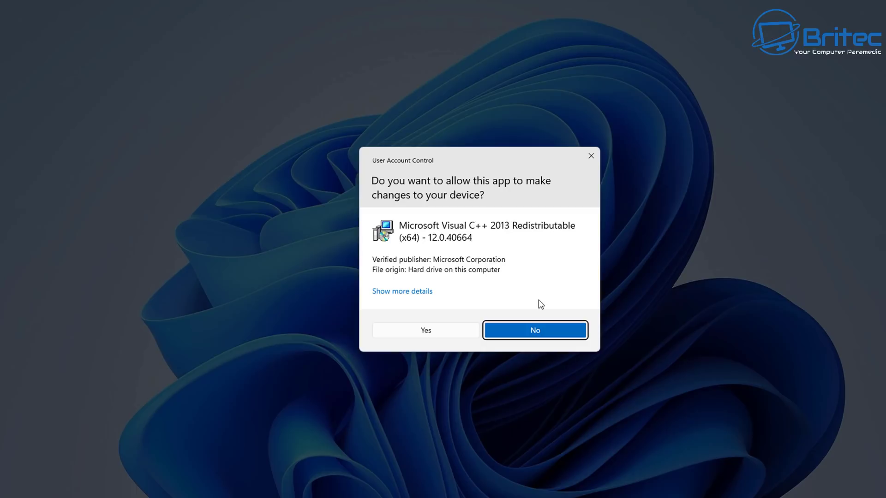
{"action": "left_click", "coordinate": [485, 330]}
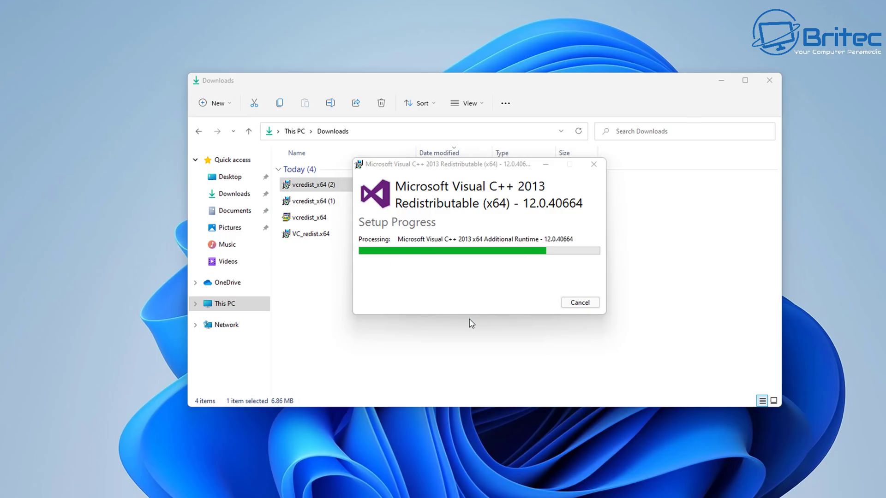
{"action": "left_click", "coordinate": [768, 87]}
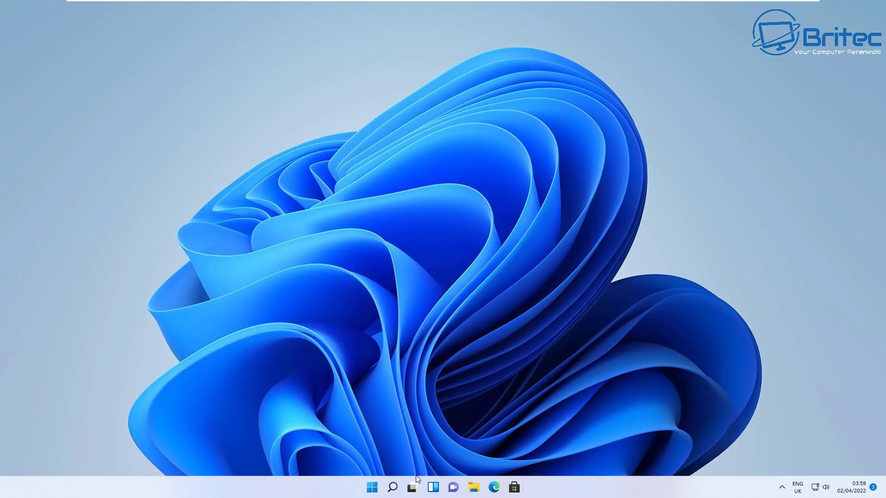
- Restart Windows from the Start menu's power options
{"action": "left_click", "coordinate": [372, 487]}
{"action": "left_click", "coordinate": [557, 456]}
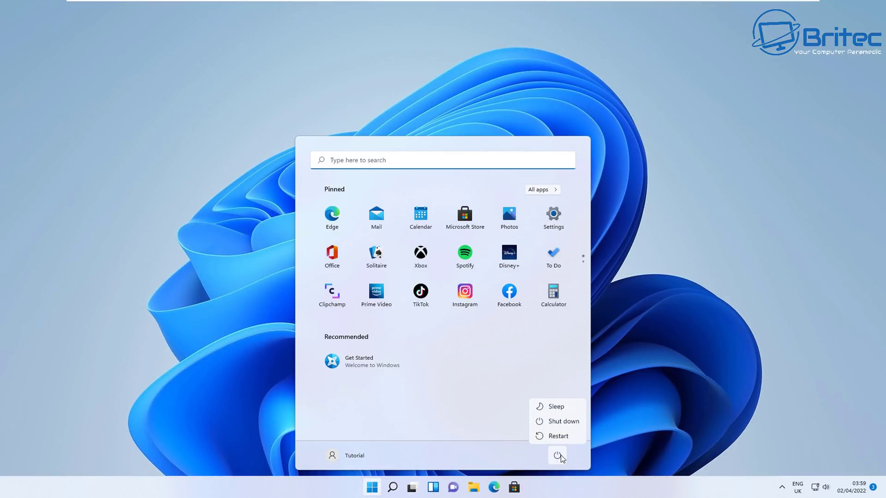
{"action": "left_click", "coordinate": [551, 436]}
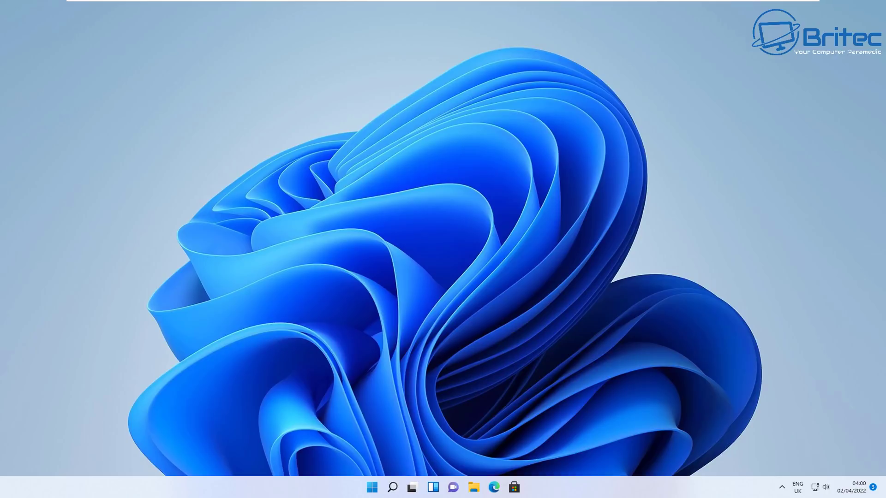
- Search 'control' and open Programs and Features to confirm the 2012, 2013 and 2015-2022 entries
{"action": "left_click", "coordinate": [393, 488]}
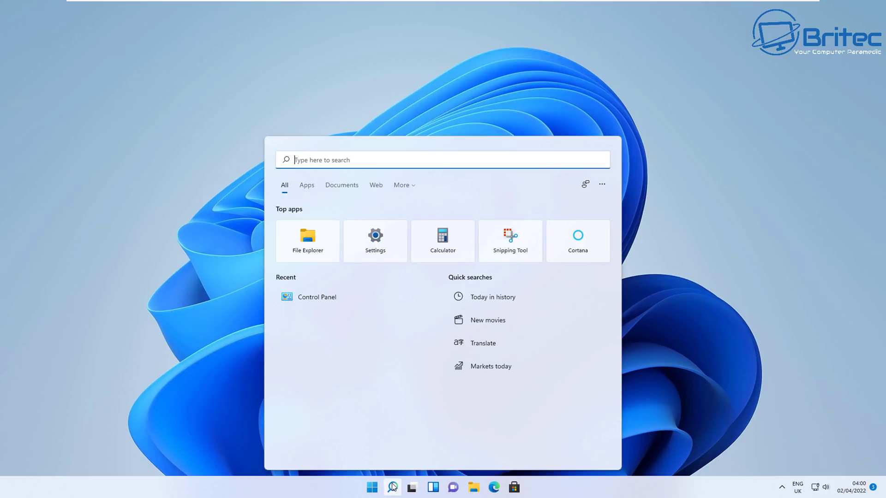
{"action": "type", "text": "control"}
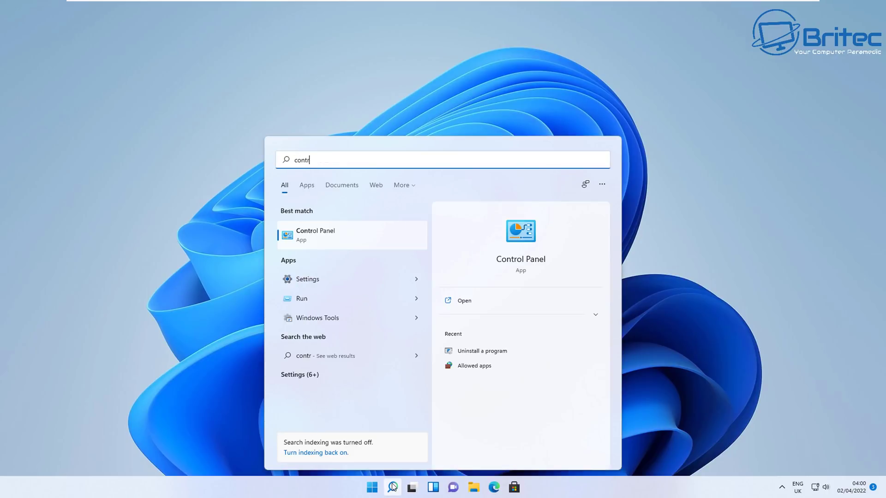
{"action": "left_click", "coordinate": [331, 234]}
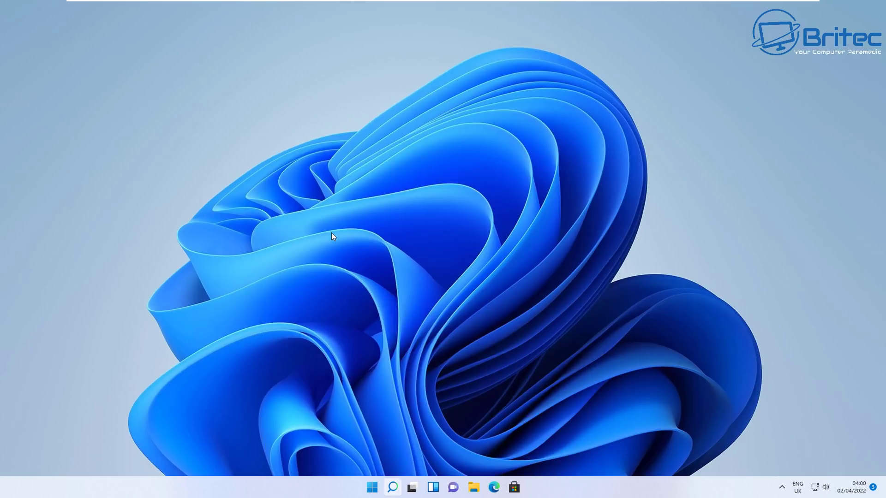
{"action": "left_click", "coordinate": [333, 275]}
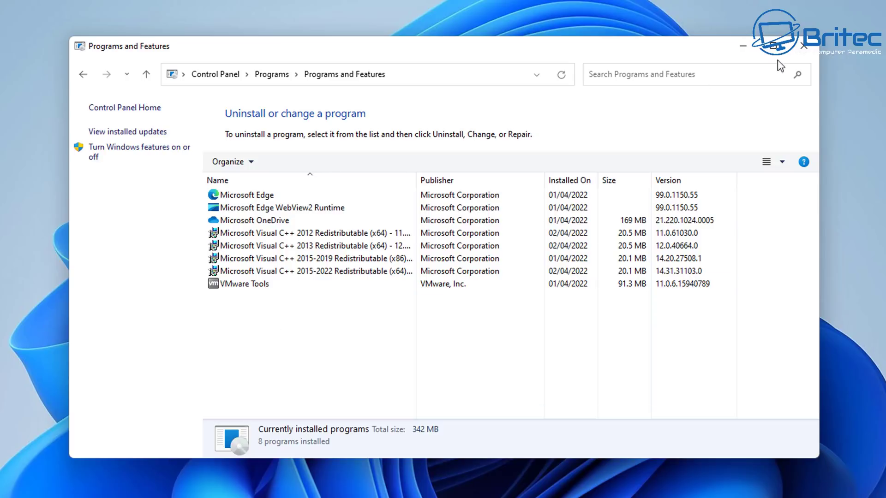
- Close Programs and Features and download the All-in-One Feb 2022 package from TechPowerUp's UK server
{"action": "left_click", "coordinate": [803, 46]}
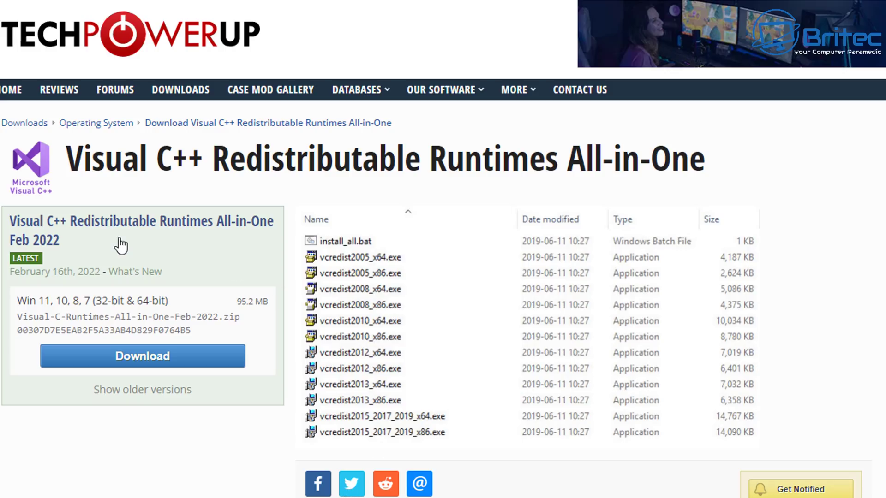
{"action": "left_click", "coordinate": [143, 362]}
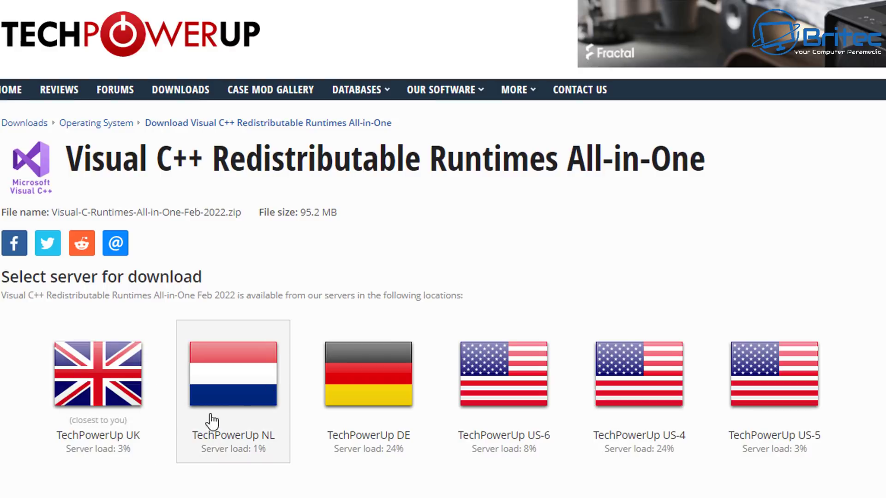
{"action": "left_click", "coordinate": [111, 402]}
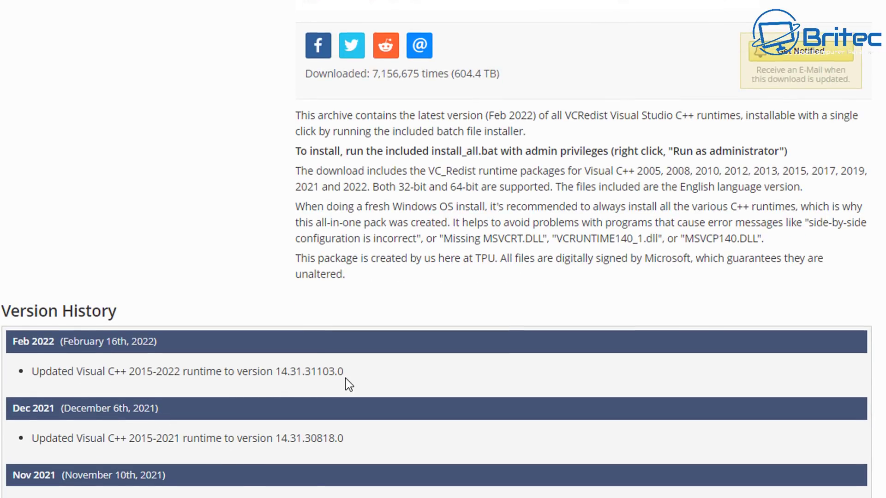
{"action": "scroll", "coordinate": [389, 419], "scroll_direction": "up", "scroll_amount": 6}
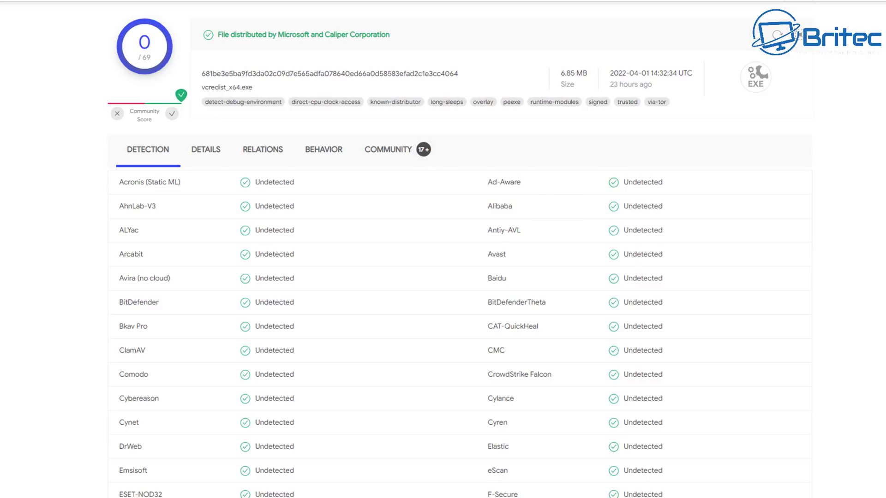
- Review the VirusTotal report for the 24.14 MB VC_redist.x64.exe showing 0/65 detections
{"action": "scroll", "coordinate": [459, 249], "scroll_direction": "down", "scroll_amount": 15}
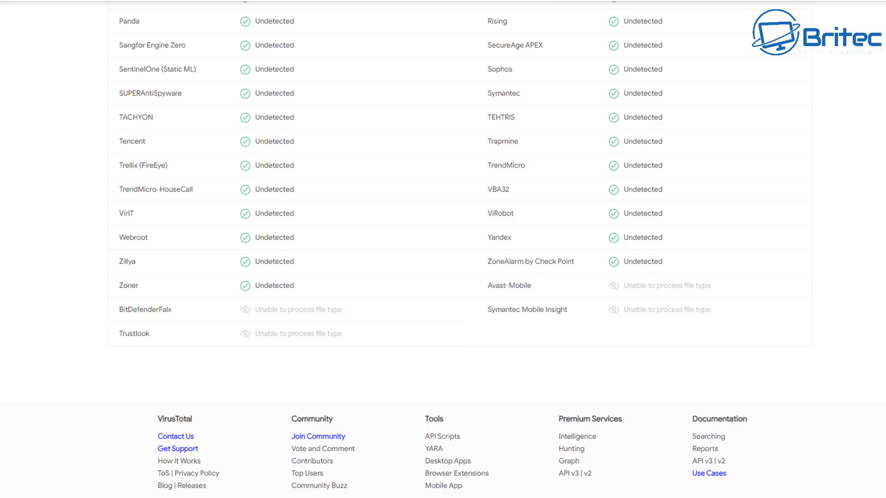
{"action": "scroll", "coordinate": [668, 53], "scroll_direction": "up", "scroll_amount": 15}
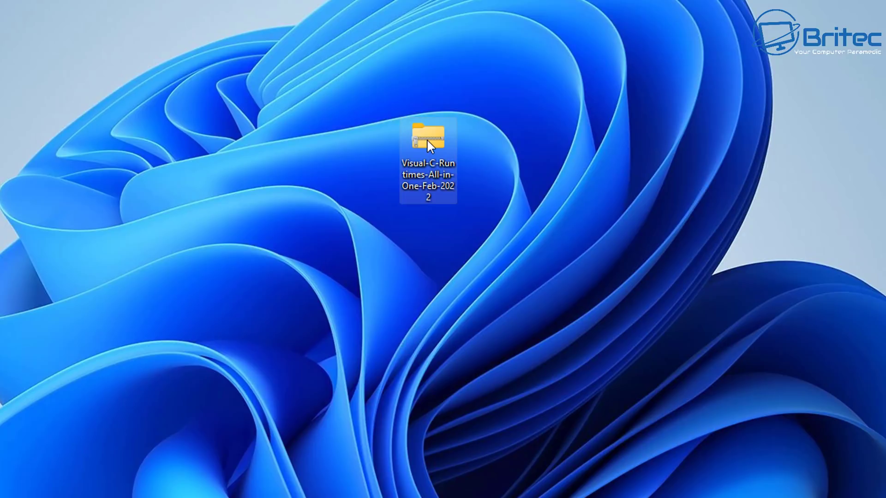
- Extract the desktop zip into the Visual-C-Runtimes-All-in-One-Feb-2022 folder and show its files
{"action": "right_click", "coordinate": [427, 140]}
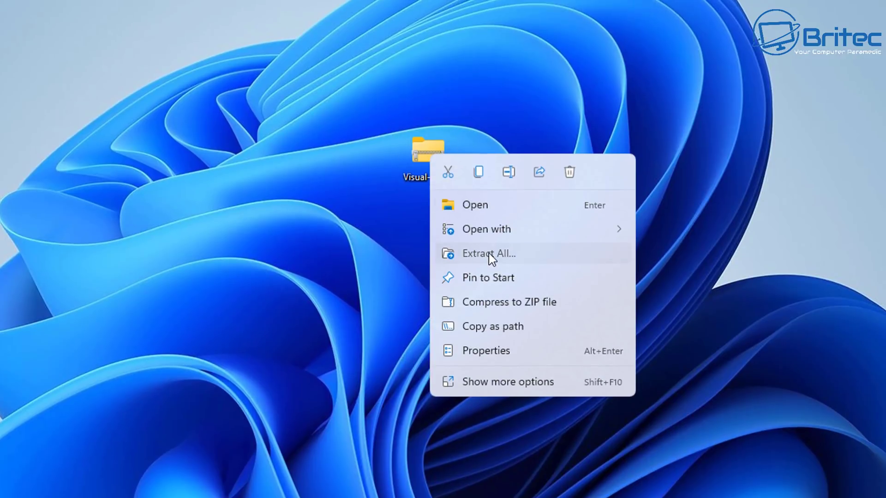
{"action": "left_click", "coordinate": [488, 253]}
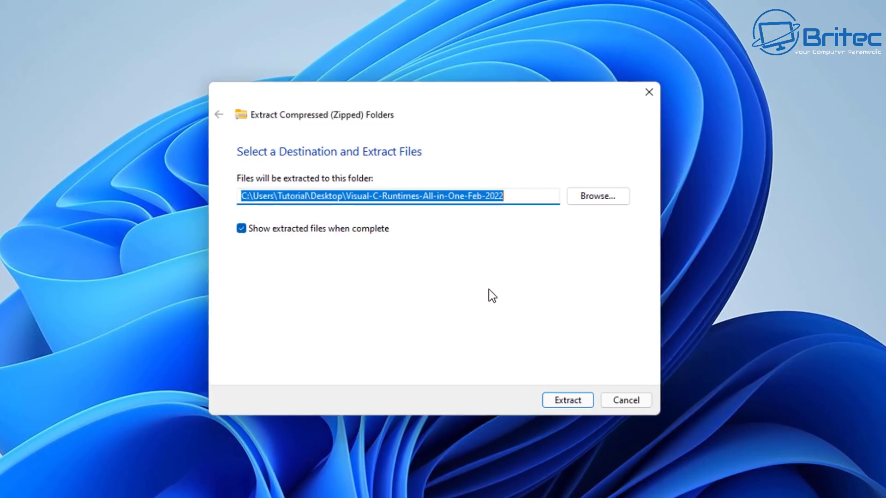
{"action": "left_click", "coordinate": [571, 407]}
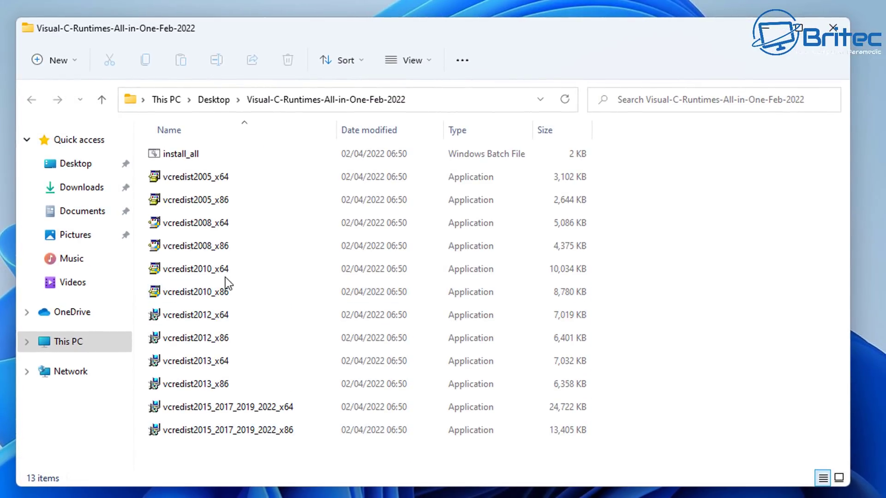
{"action": "left_click", "coordinate": [184, 154]}
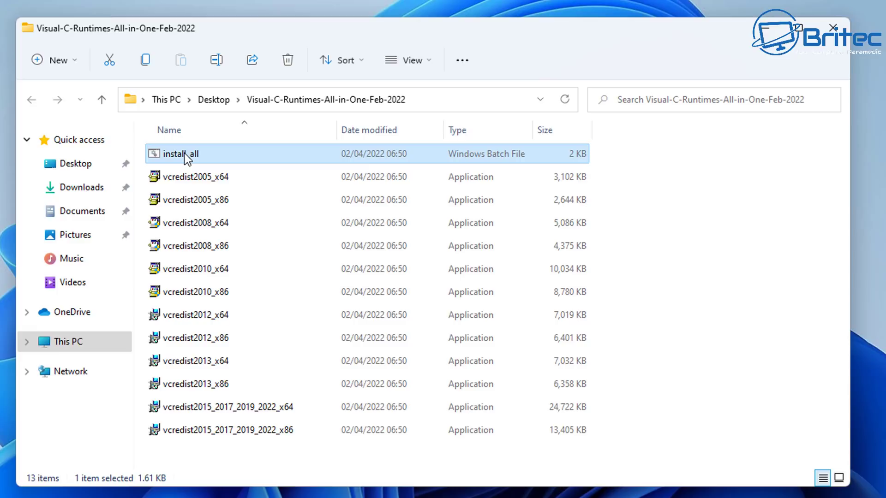
{"action": "right_click", "coordinate": [185, 156]}
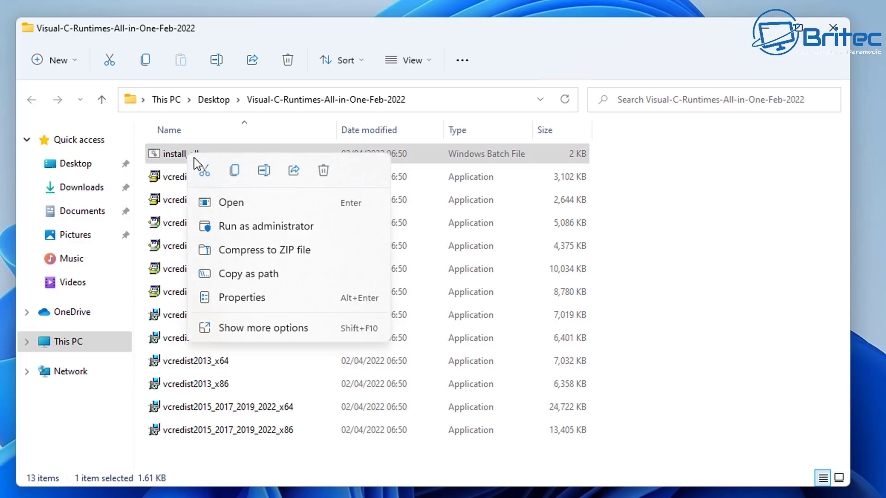
{"action": "left_click", "coordinate": [241, 324]}
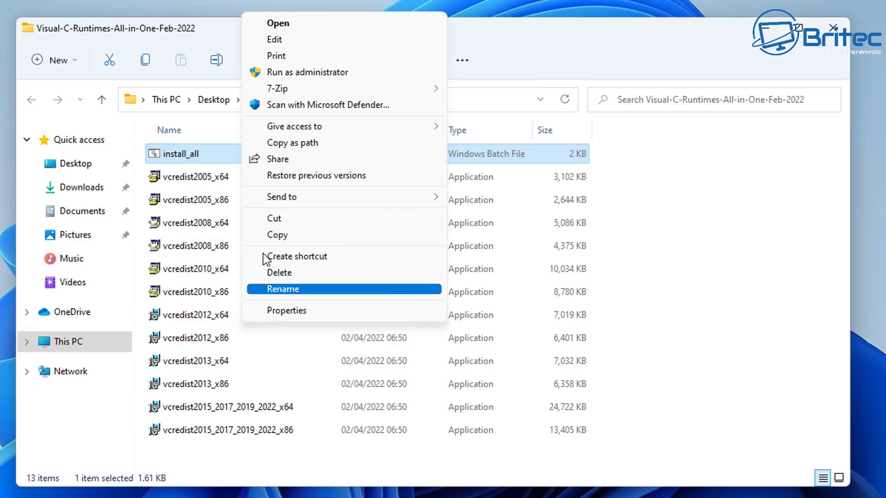
{"action": "left_click", "coordinate": [293, 43]}
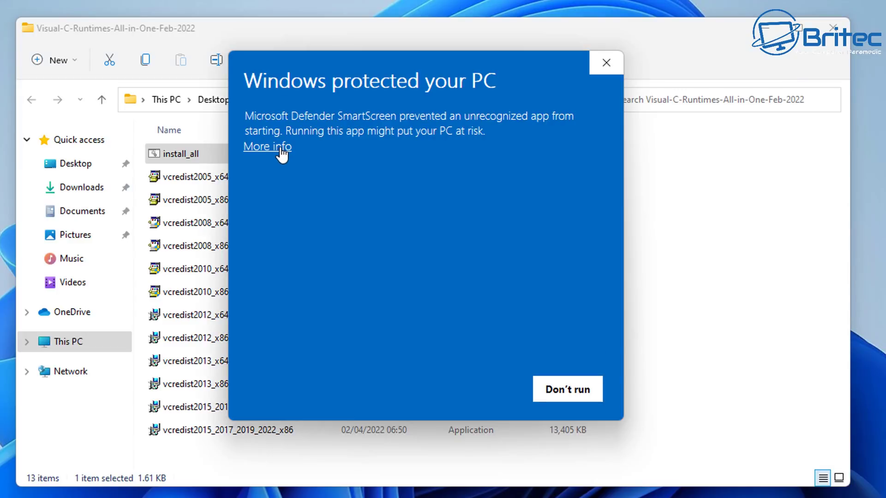
{"action": "left_click", "coordinate": [280, 148]}
{"action": "left_click", "coordinate": [477, 389]}
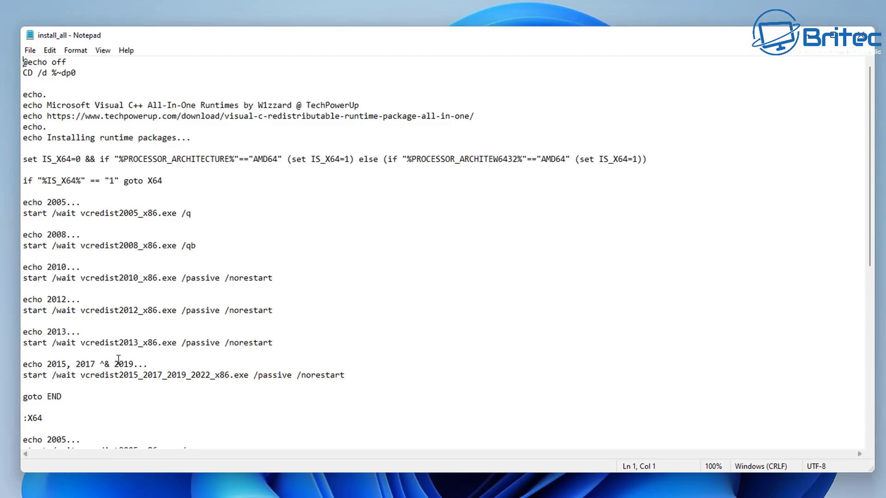
{"action": "scroll", "coordinate": [156, 357], "scroll_direction": "down", "scroll_amount": 6}
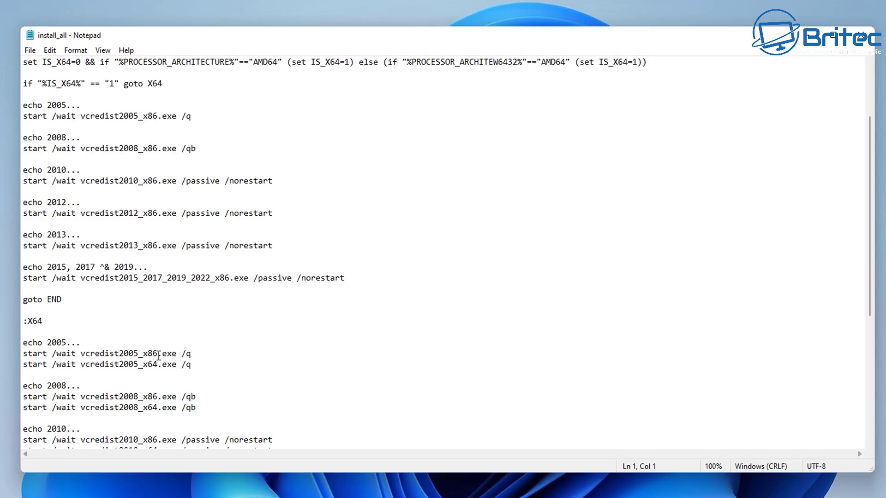
{"action": "scroll", "coordinate": [158, 355], "scroll_direction": "down", "scroll_amount": 2}
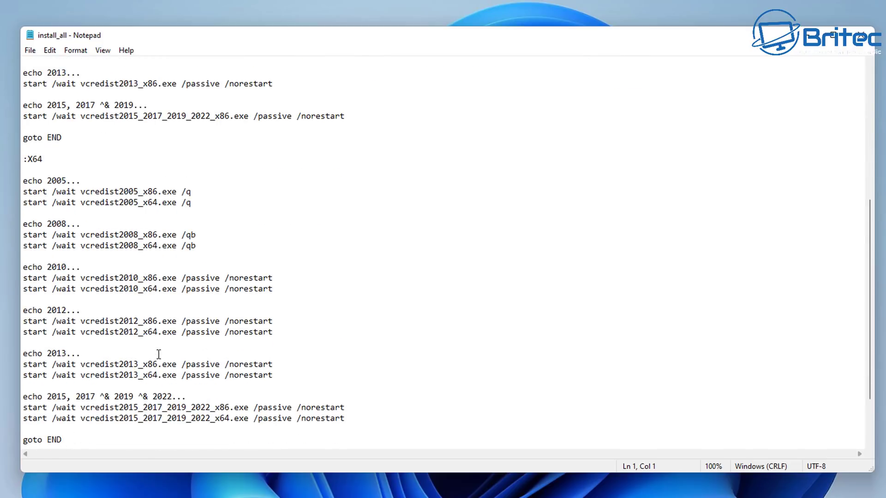
{"action": "scroll", "coordinate": [158, 354], "scroll_direction": "down", "scroll_amount": 2}
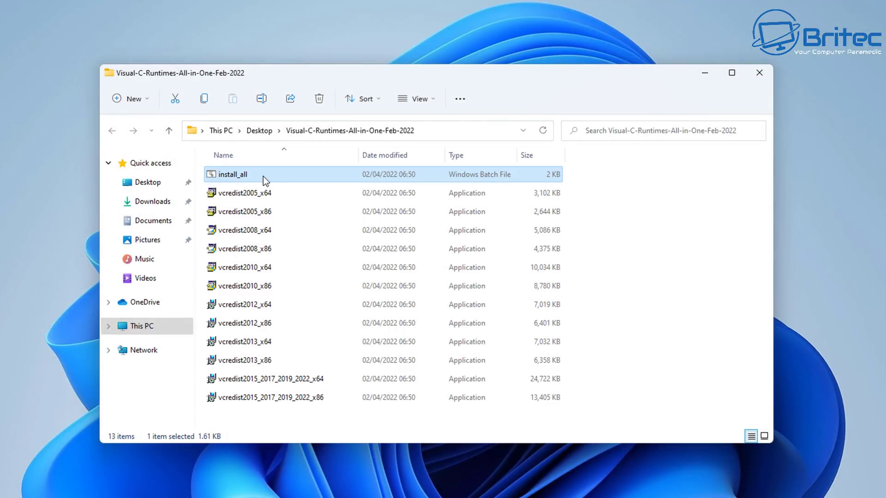
- Run install_all as administrator and approve the UAC prompt to install runtimes 2005 through 2015-2022
{"action": "right_click", "coordinate": [235, 174]}
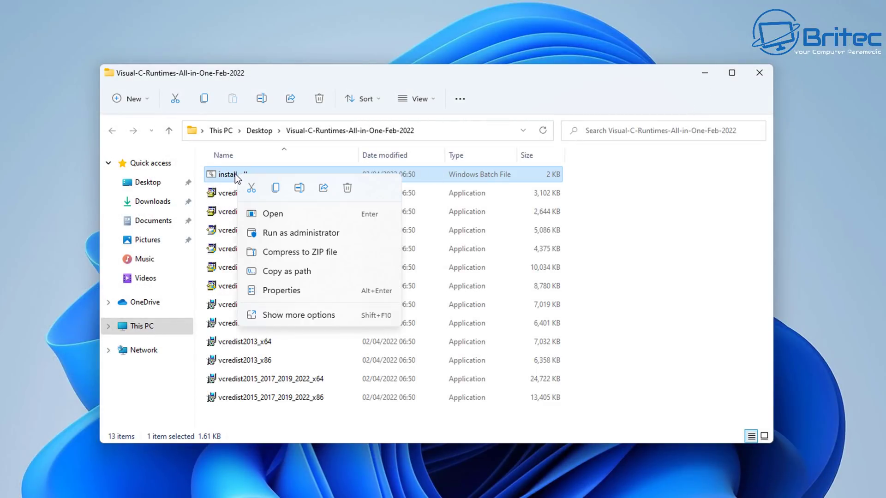
{"action": "left_click", "coordinate": [290, 231]}
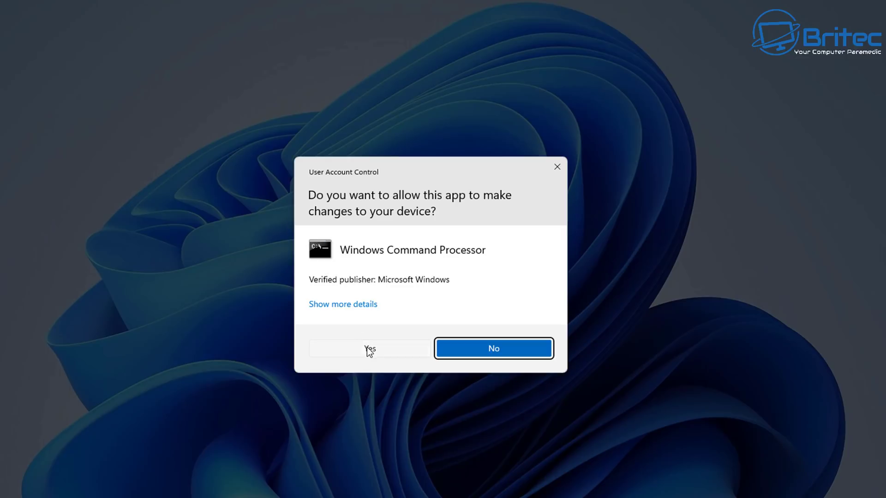
{"action": "left_click", "coordinate": [369, 349]}
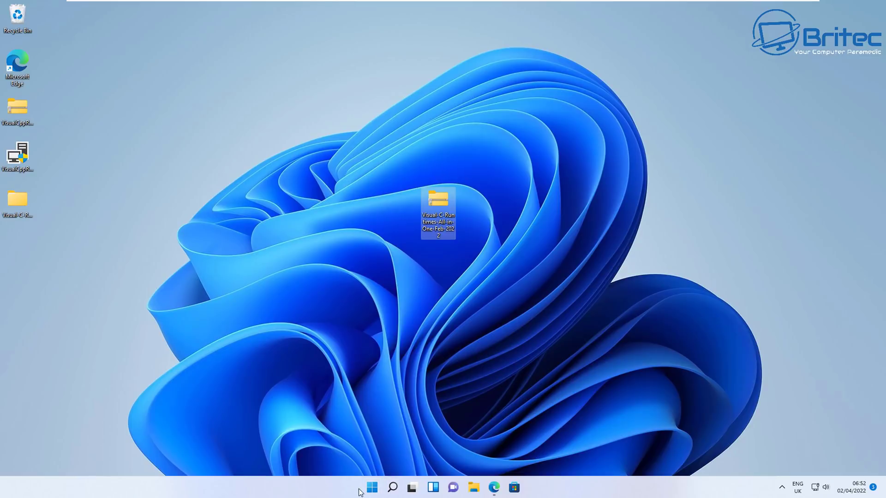
{"action": "left_click", "coordinate": [372, 487]}
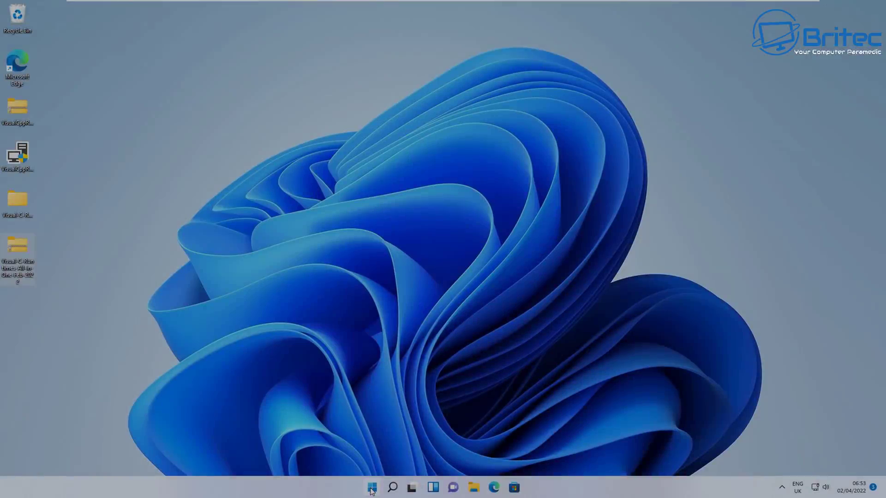
{"action": "left_click", "coordinate": [371, 488]}
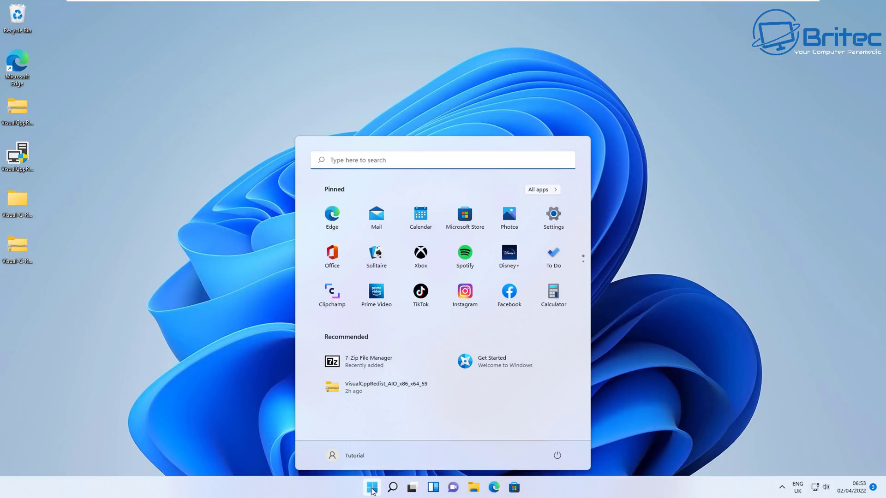
{"action": "left_click", "coordinate": [554, 215]}
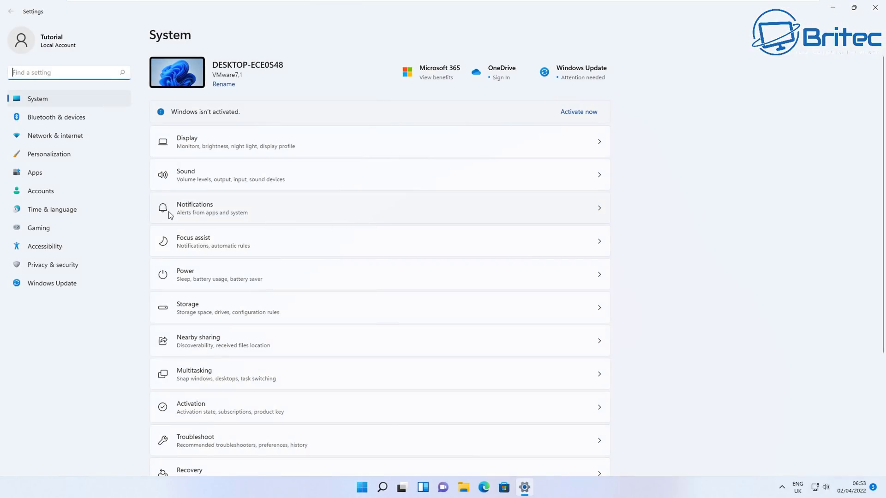
{"action": "left_click", "coordinate": [48, 178]}
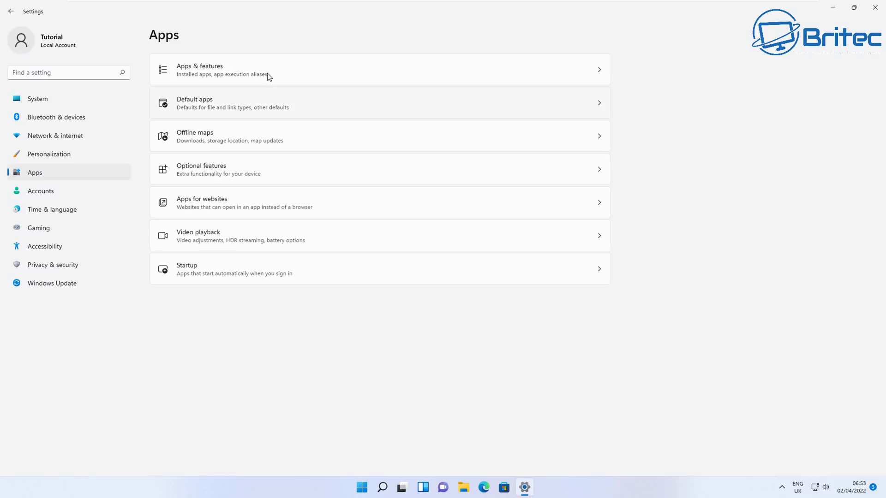
{"action": "left_click", "coordinate": [269, 68]}
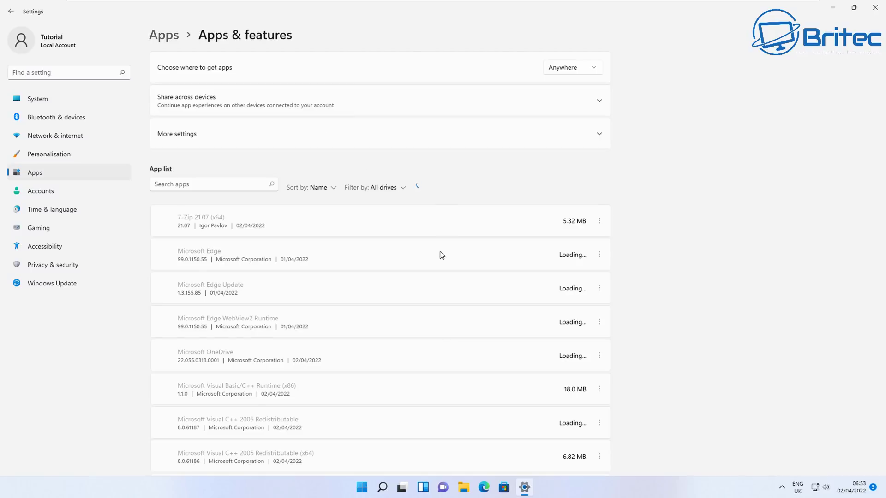
{"action": "scroll", "coordinate": [431, 267], "scroll_direction": "down", "scroll_amount": 15}
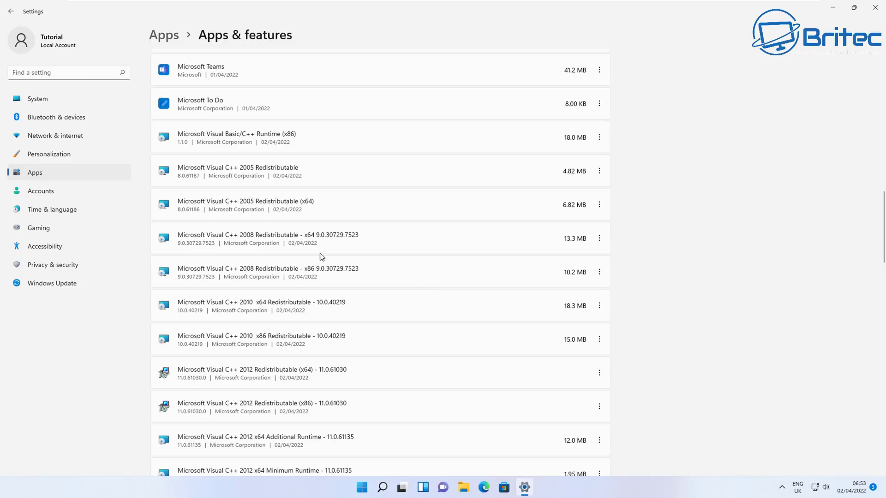
{"action": "scroll", "coordinate": [322, 257], "scroll_direction": "down", "scroll_amount": 5}
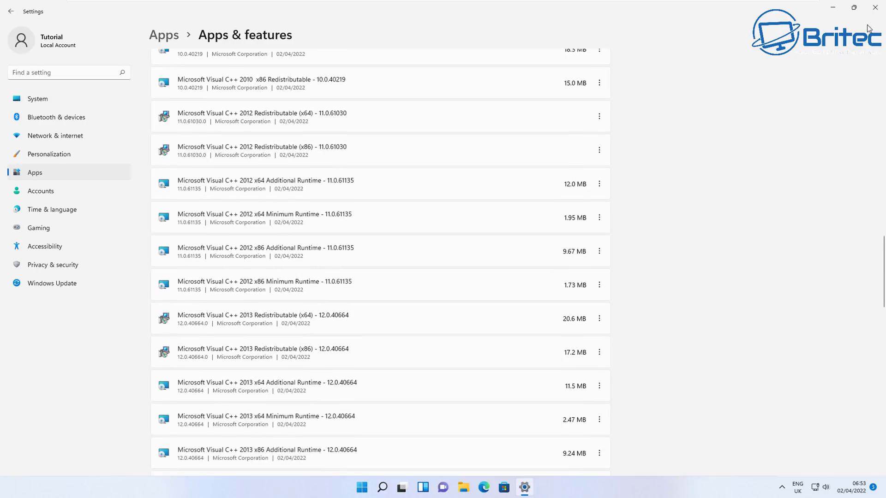
{"action": "left_click", "coordinate": [874, 7]}
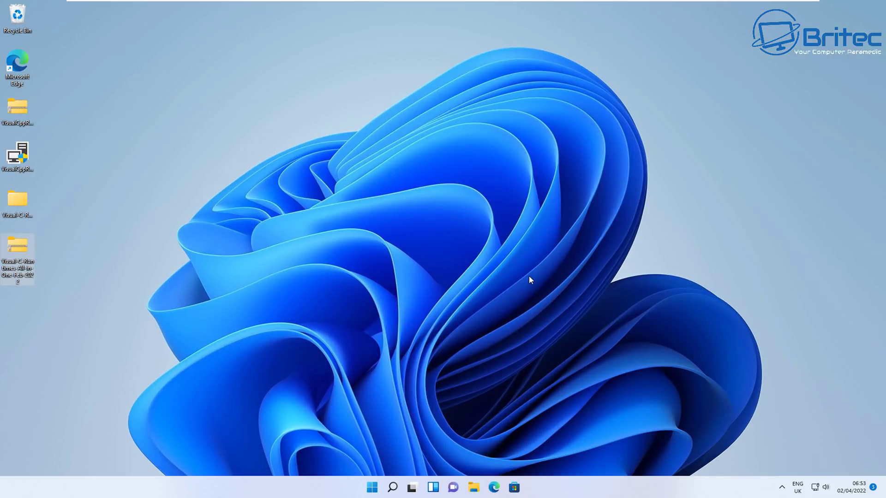
{"action": "left_click", "coordinate": [393, 487]}
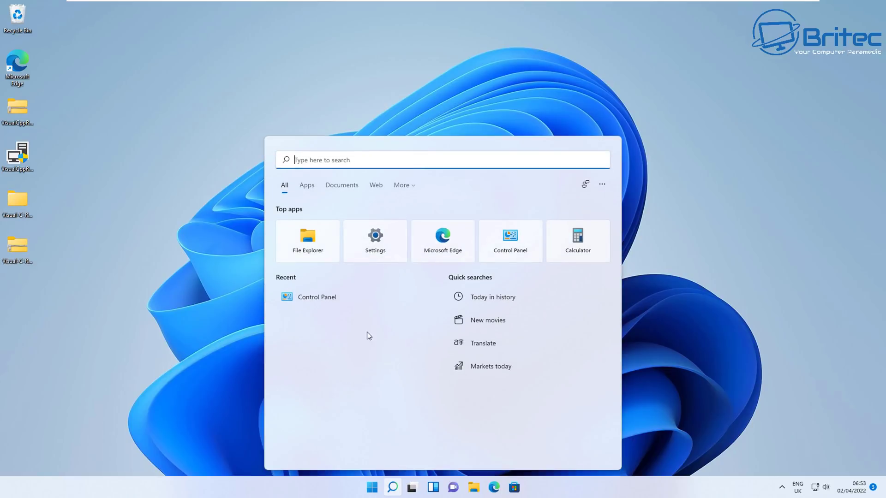
{"action": "left_click", "coordinate": [320, 295]}
{"action": "left_click", "coordinate": [352, 278]}
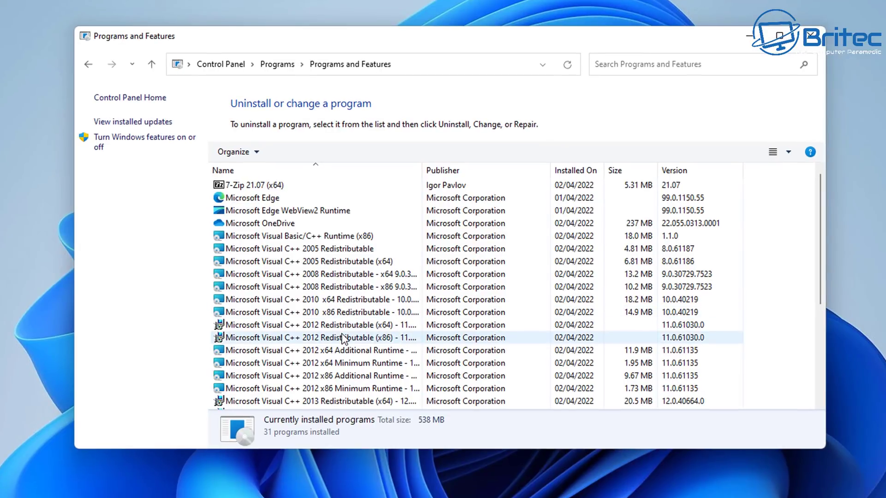
{"action": "scroll", "coordinate": [344, 339], "scroll_direction": "down", "scroll_amount": 4}
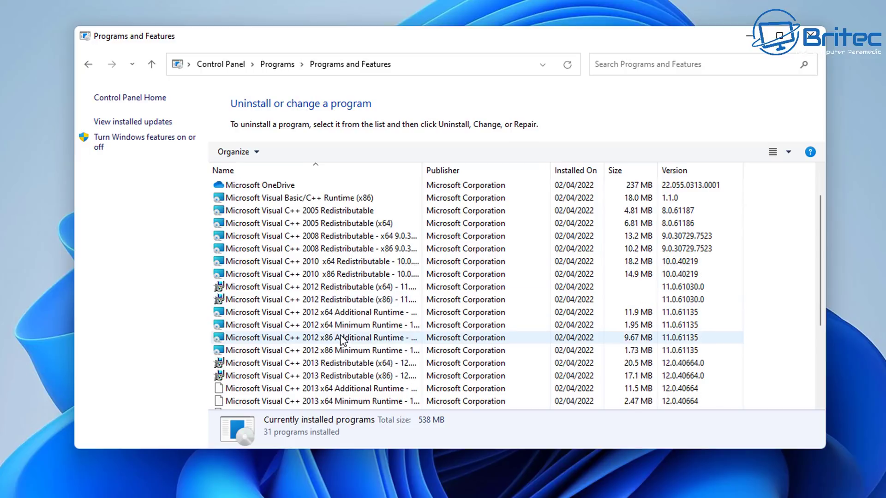
{"action": "scroll", "coordinate": [344, 340], "scroll_direction": "down", "scroll_amount": 1}
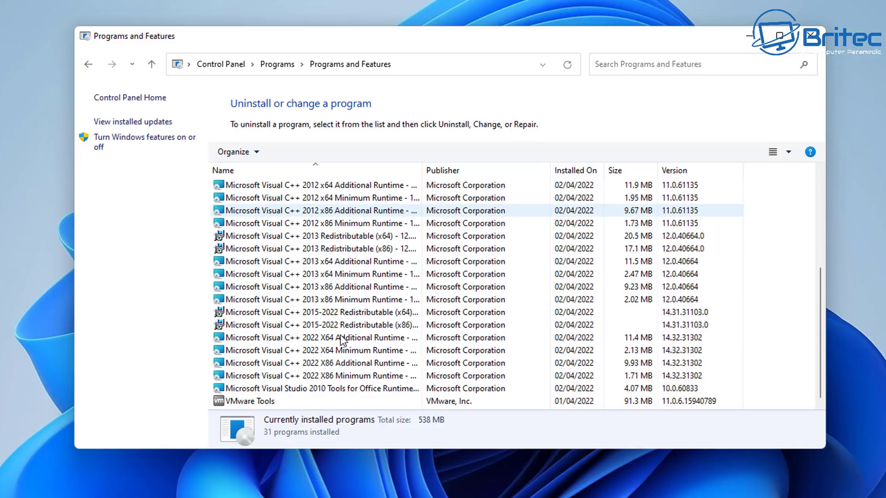
{"action": "scroll", "coordinate": [342, 341], "scroll_direction": "up", "scroll_amount": 5}
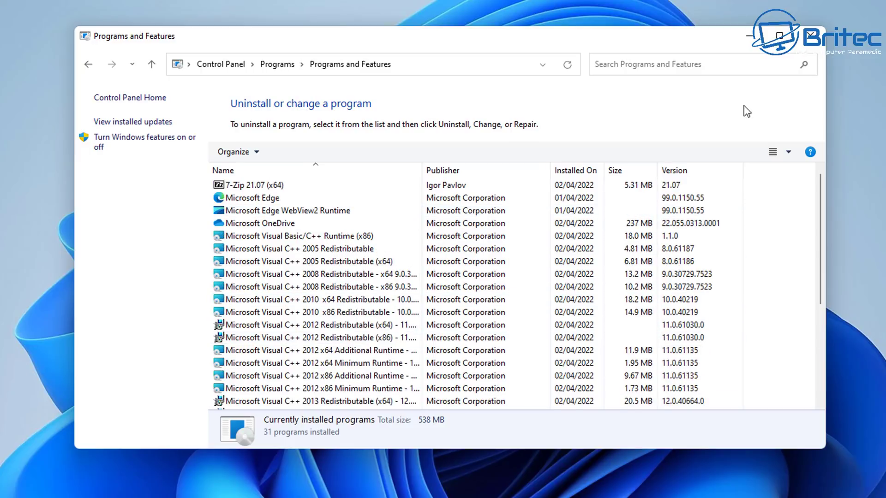
{"action": "left_click", "coordinate": [801, 43]}
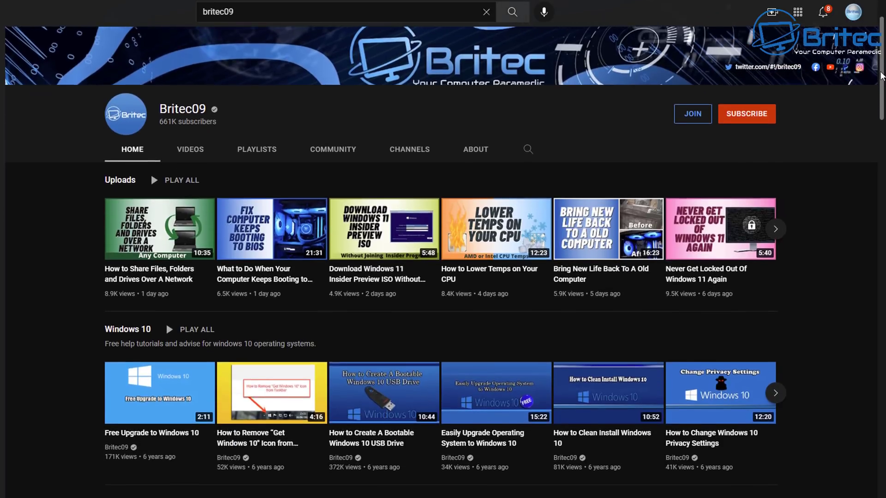
- Subscribe to Britec09 and set its notification bell to All
{"action": "left_click_drag", "start_coordinate": [881, 76], "coordinate": [881, 361]}
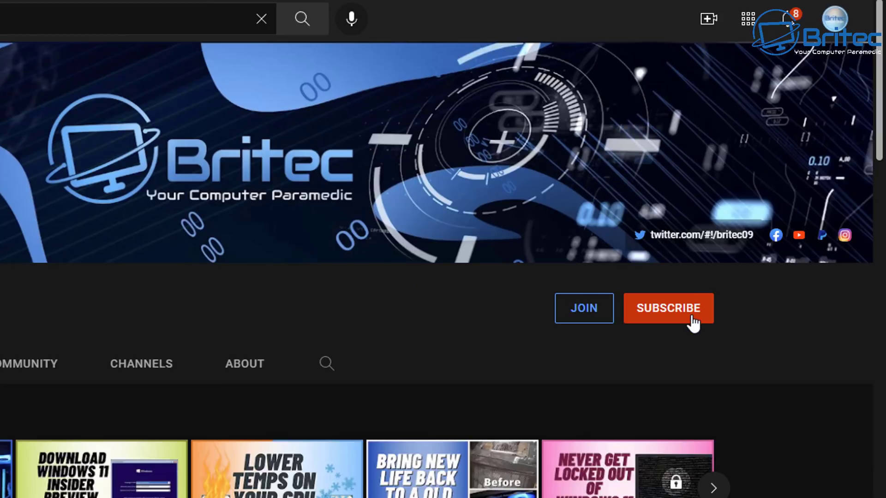
{"action": "left_click", "coordinate": [693, 323]}
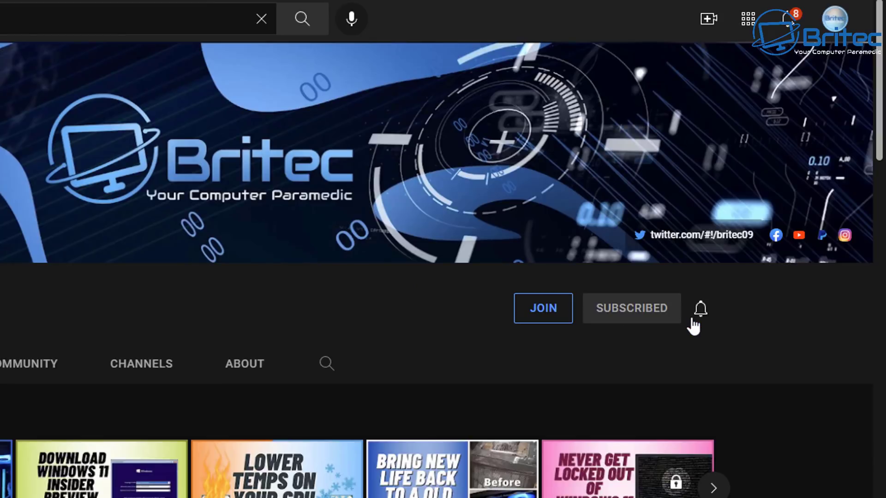
{"action": "left_click", "coordinate": [701, 311]}
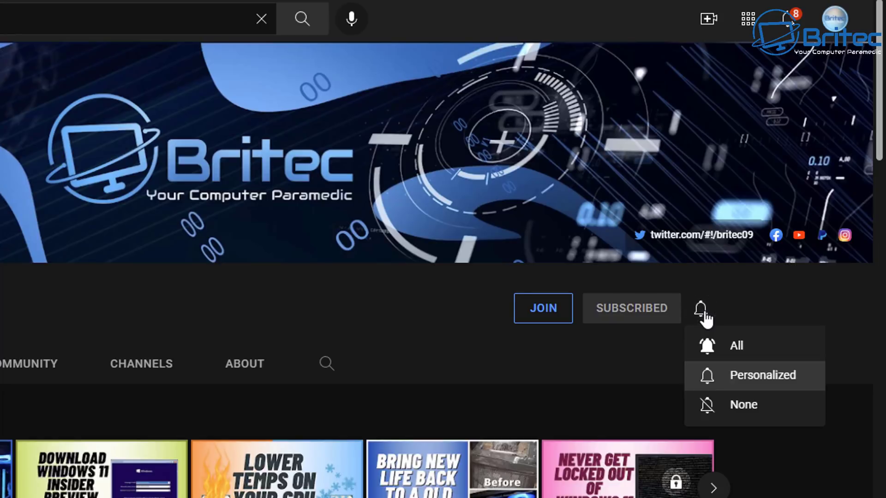
{"action": "left_click", "coordinate": [770, 356]}
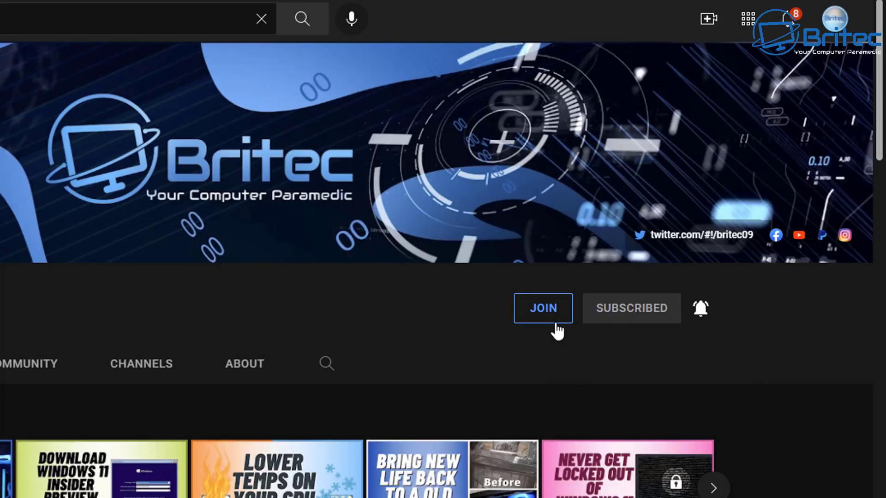
- View Britec09's membership tiers, checking 2nd Line Support and 3rd Line Support (£8.99/month) perks
{"action": "left_click", "coordinate": [555, 322]}
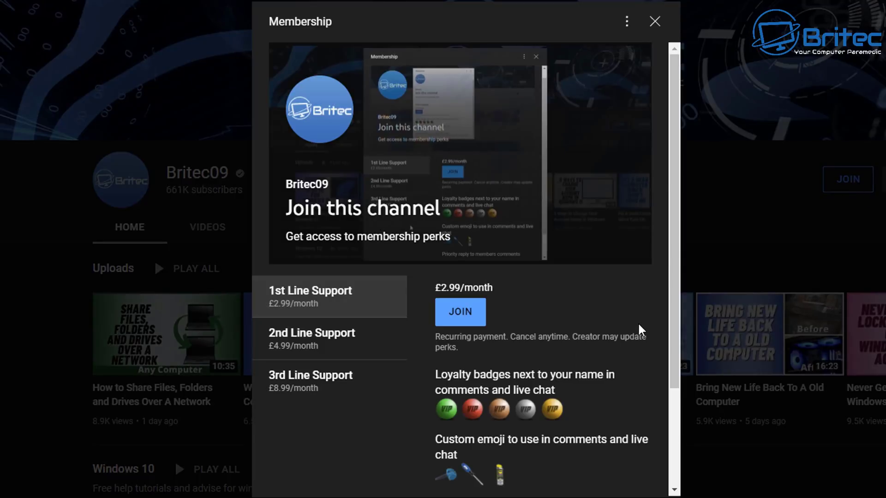
{"action": "left_click", "coordinate": [360, 348]}
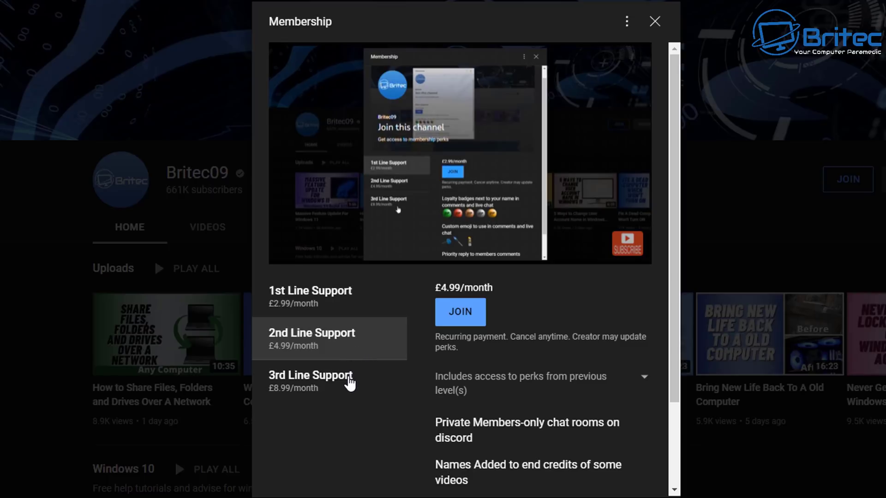
{"action": "left_click", "coordinate": [350, 383]}
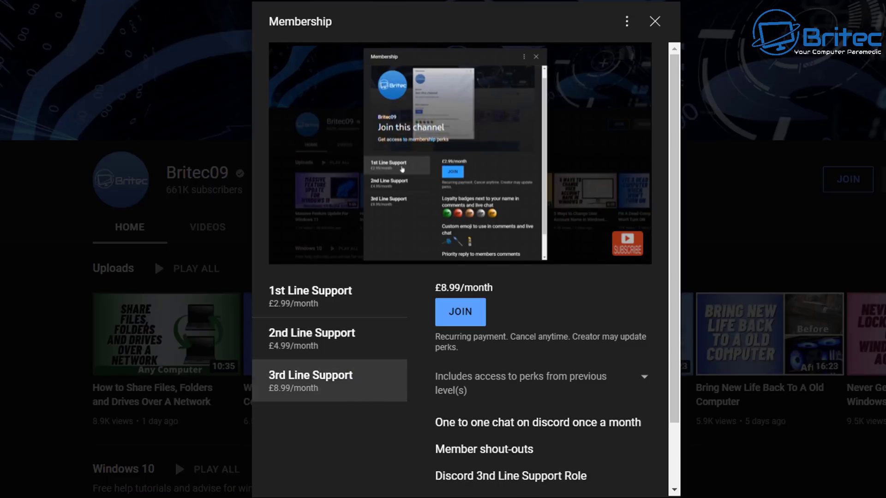